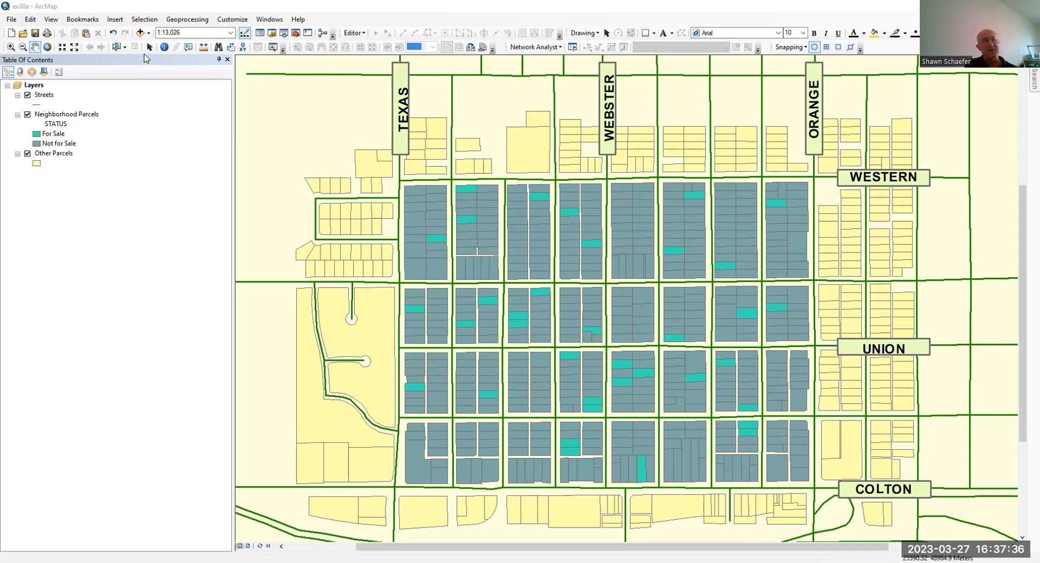
Identify three for-sale parcels on the map to read their attributes, including bedrooms, sale price and square footage
{"action": "left_click", "coordinate": [163, 49]}
{"action": "left_click", "coordinate": [545, 293]}
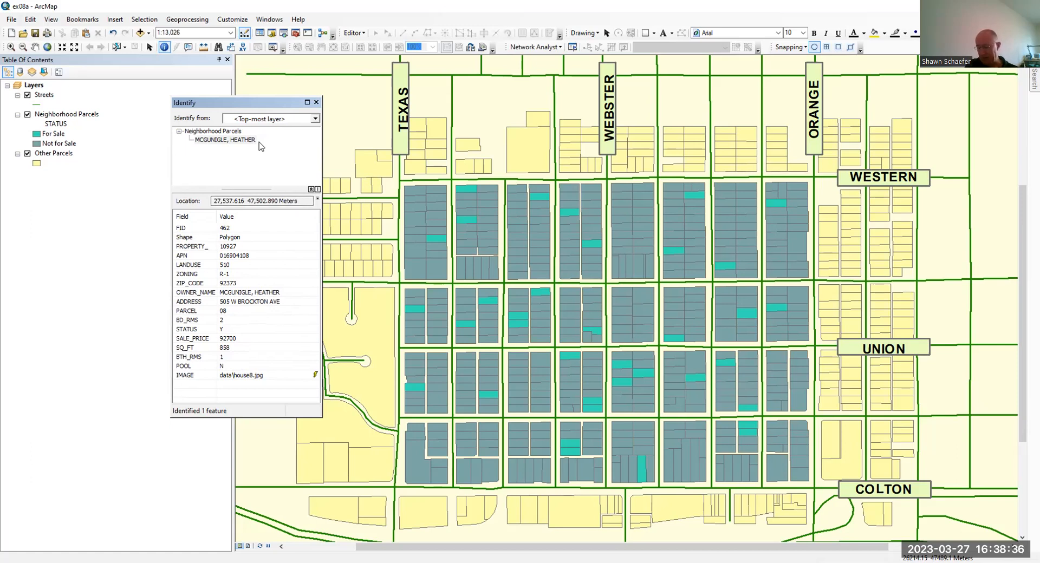
{"action": "left_click", "coordinate": [437, 240]}
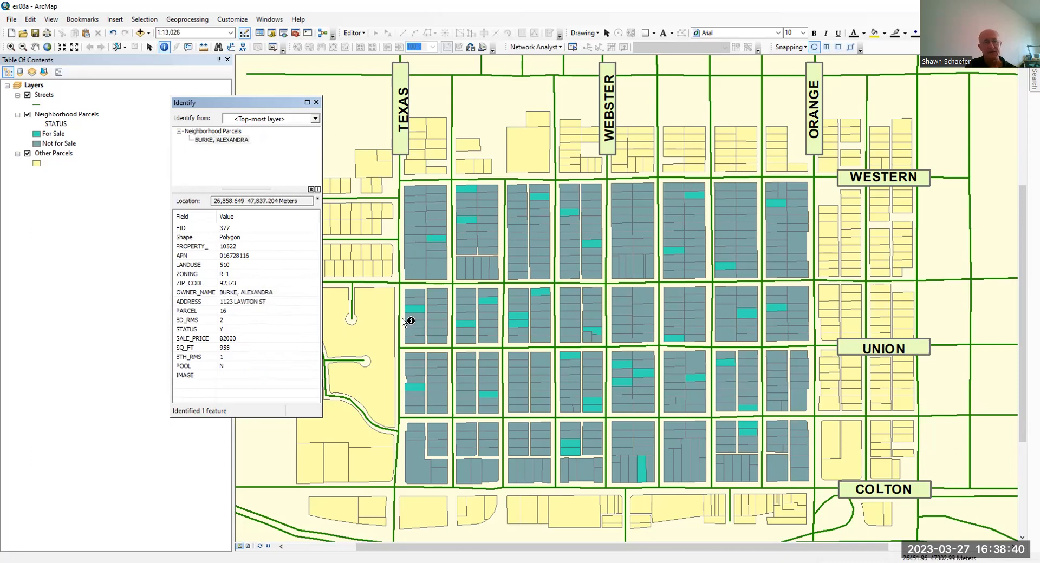
{"action": "left_click", "coordinate": [418, 312]}
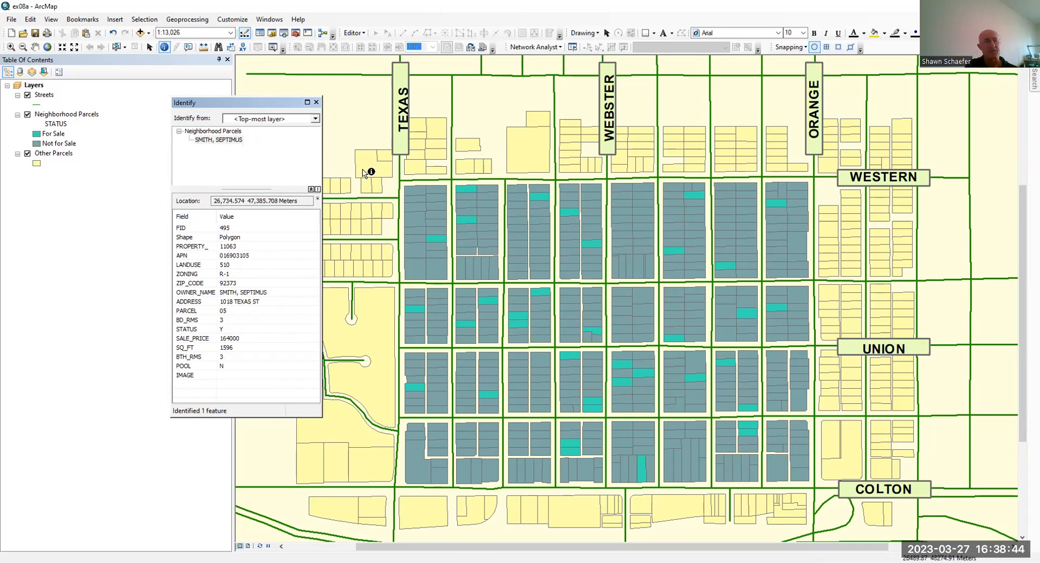
{"action": "left_click", "coordinate": [317, 102]}
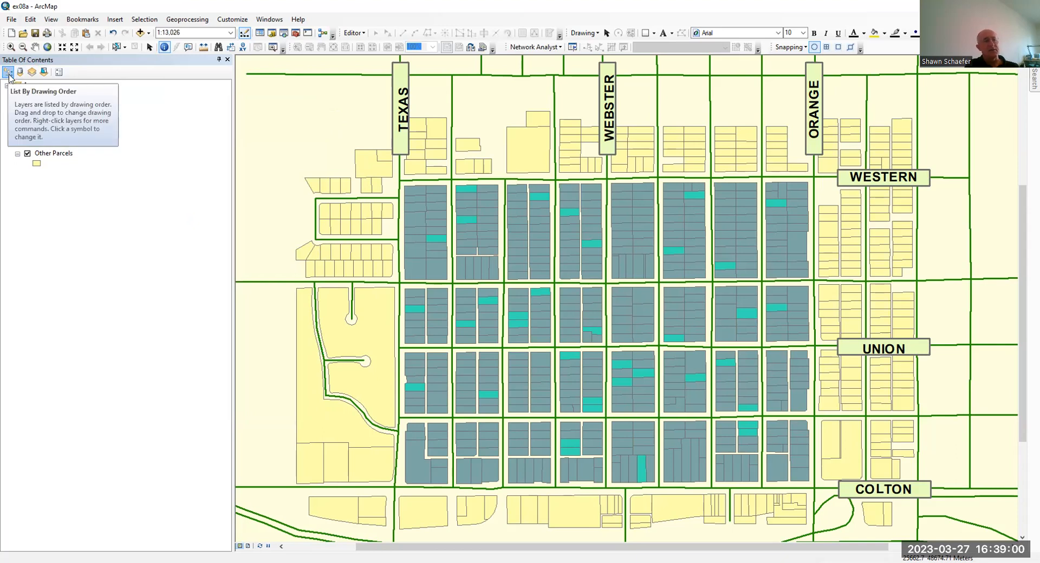
Make the Streets and Other Parcels layers not selectable, leaving only Neighborhood Parcels selectable, and return to the drawing-order layer list
{"action": "left_click", "coordinate": [43, 72]}
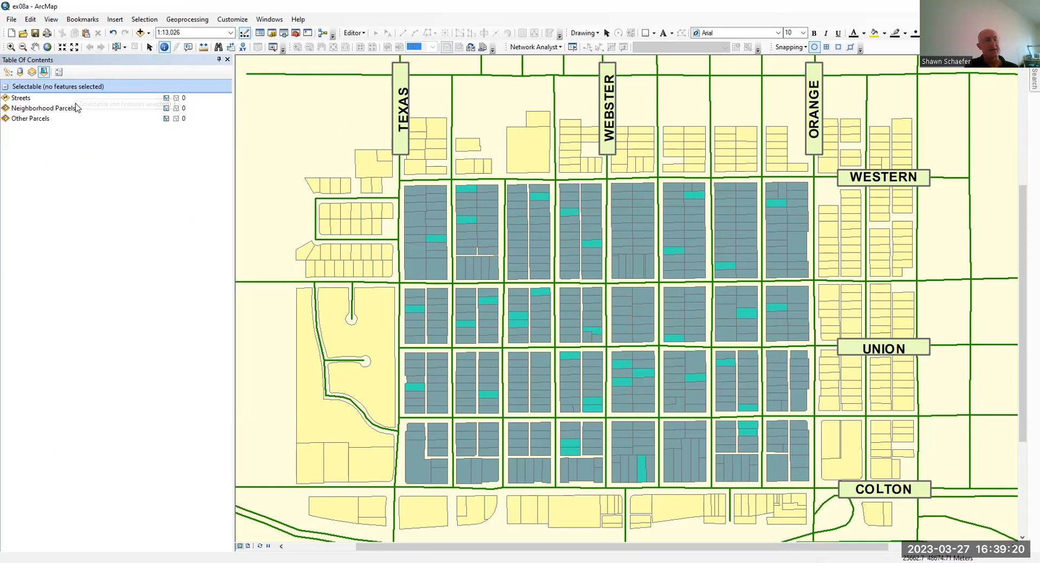
{"action": "left_click", "coordinate": [166, 98]}
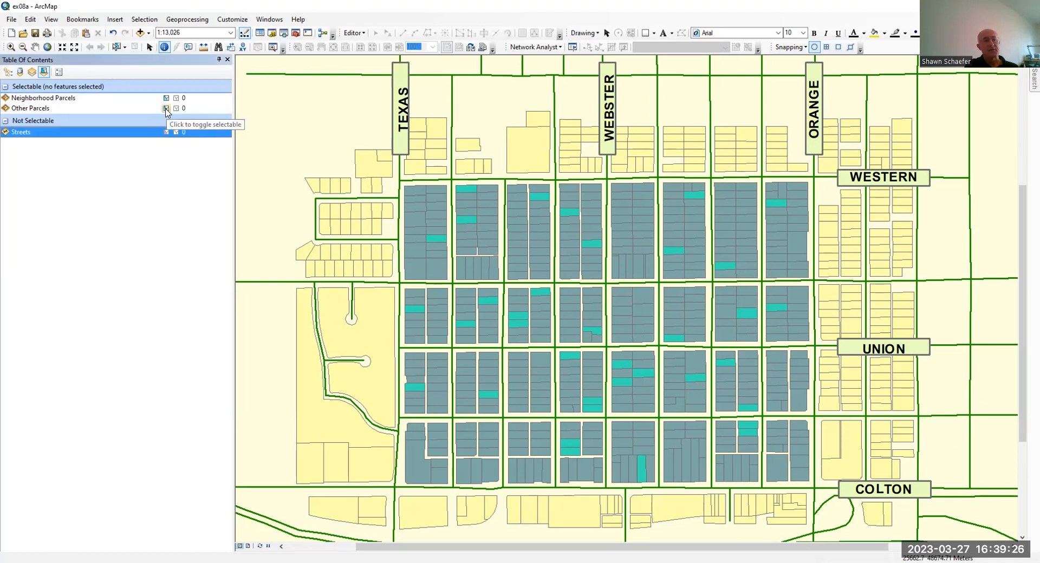
{"action": "left_click", "coordinate": [167, 109]}
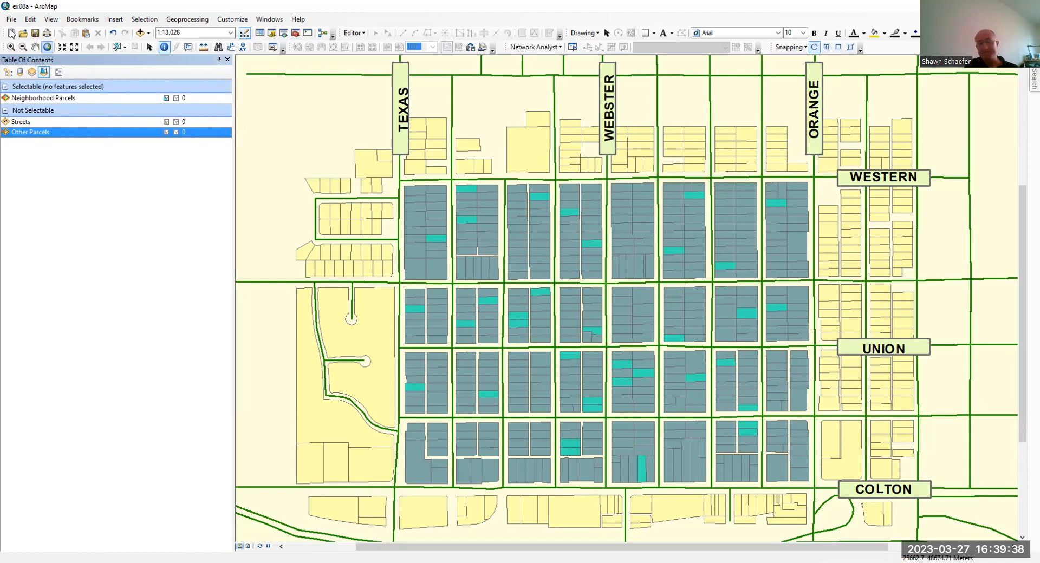
{"action": "left_click", "coordinate": [8, 71]}
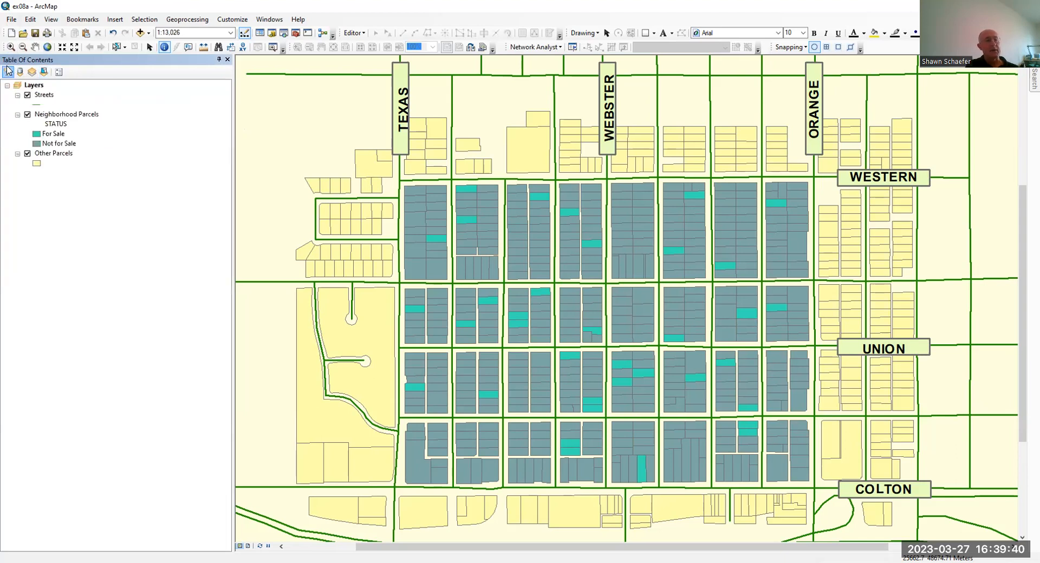
Set the selection tolerance to 0 pixels in the Selection Options
{"action": "left_click", "coordinate": [139, 22]}
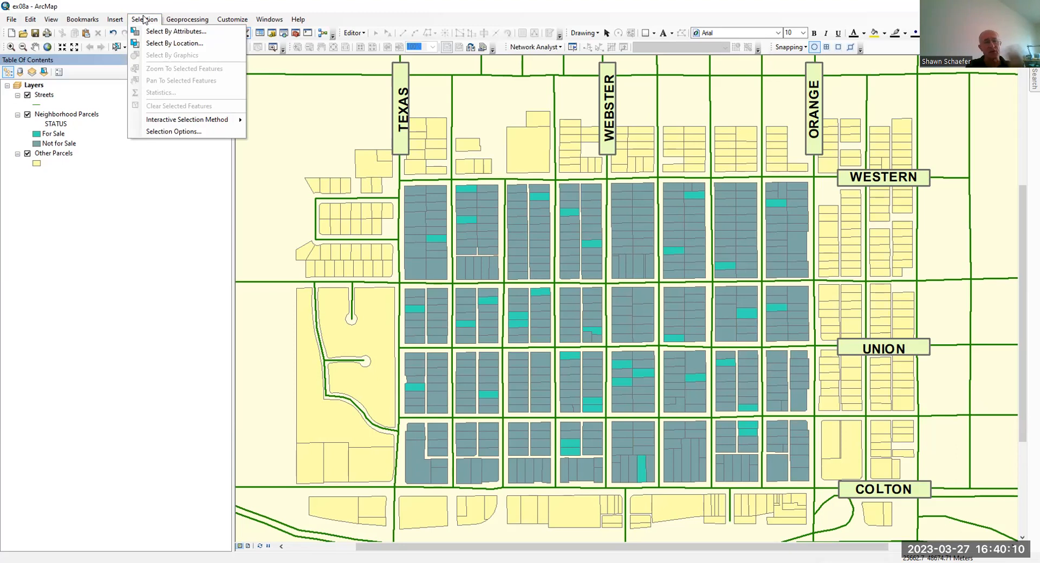
{"action": "left_click", "coordinate": [173, 131]}
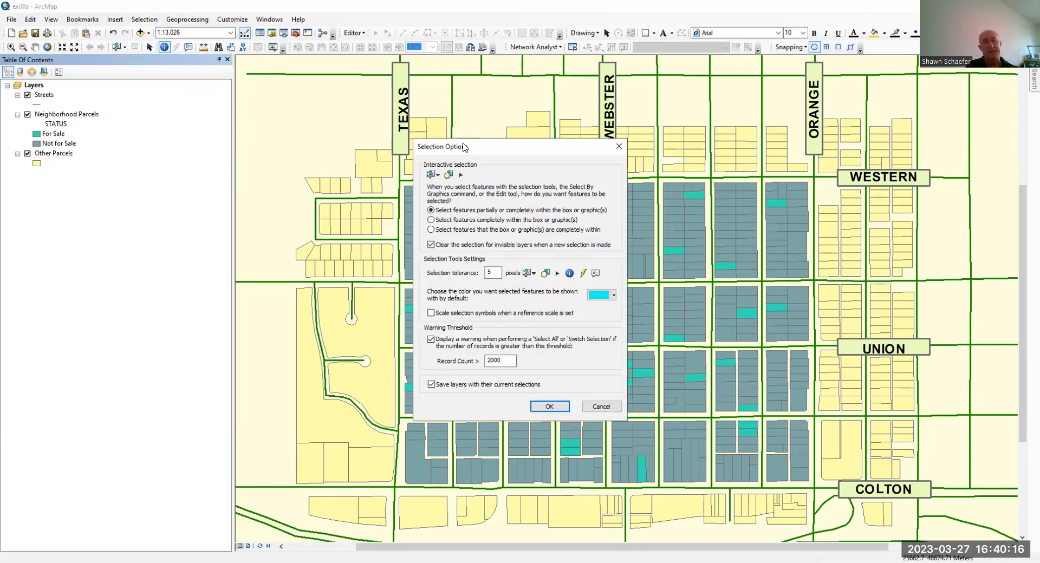
{"action": "left_click_drag", "start_coordinate": [458, 149], "coordinate": [100, 83]}
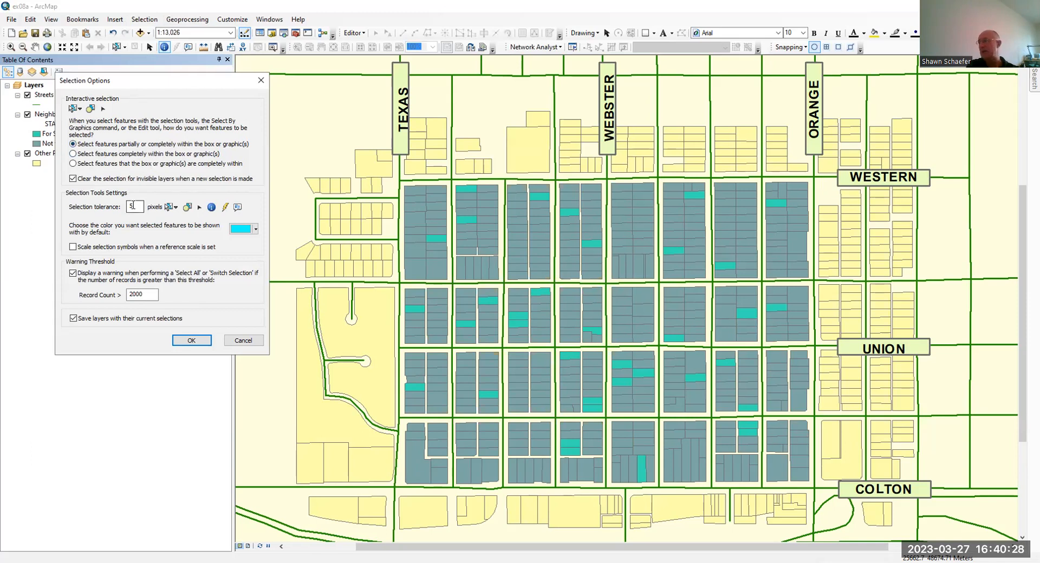
{"action": "double_click", "coordinate": [131, 206]}
{"action": "type", "text": "0"}
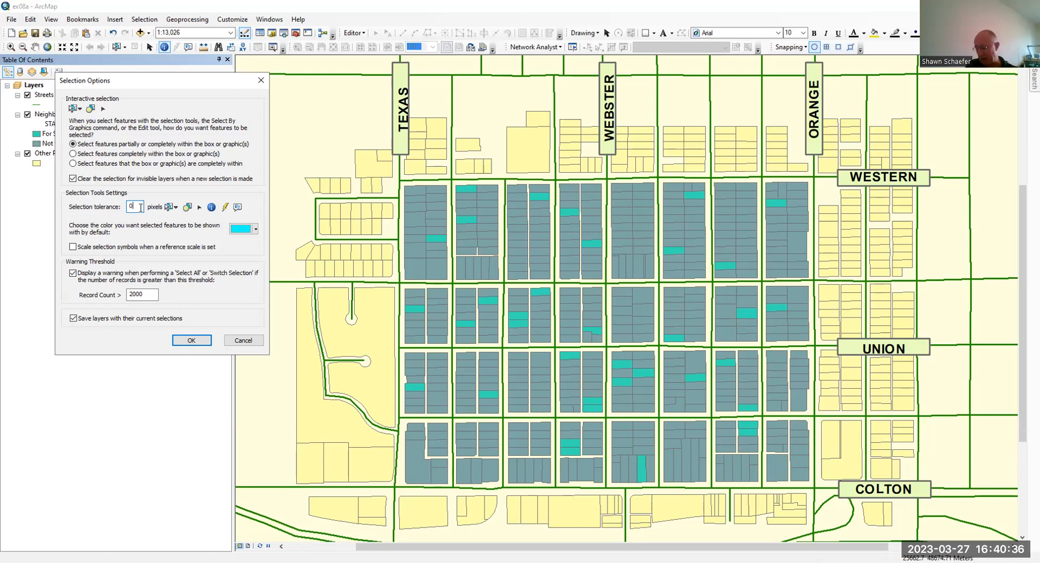
{"action": "left_click", "coordinate": [189, 341]}
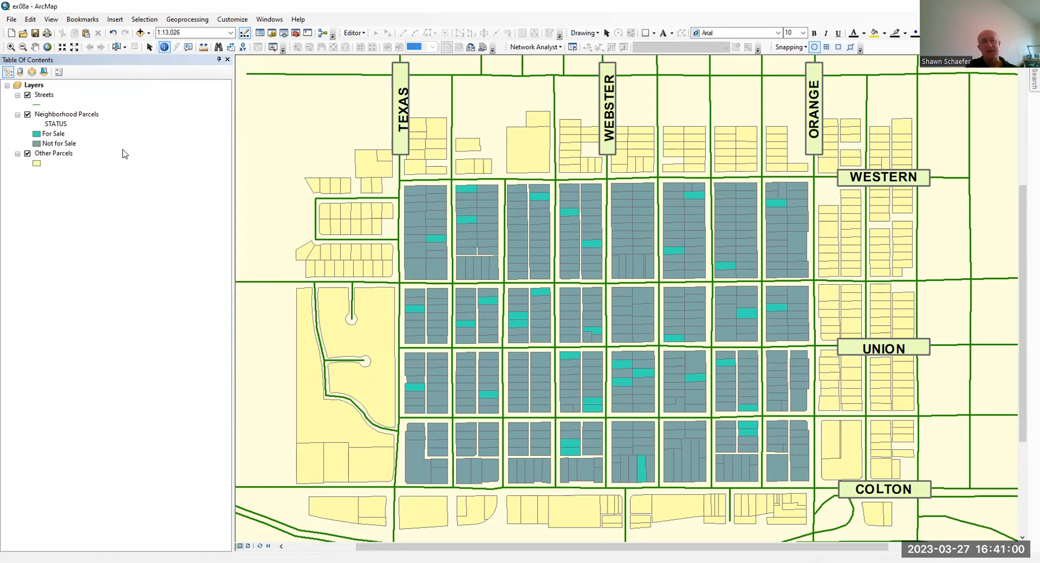
Activate the Select Features tool and use Add to Current Selection as the interactive selection method
{"action": "left_click", "coordinate": [116, 49]}
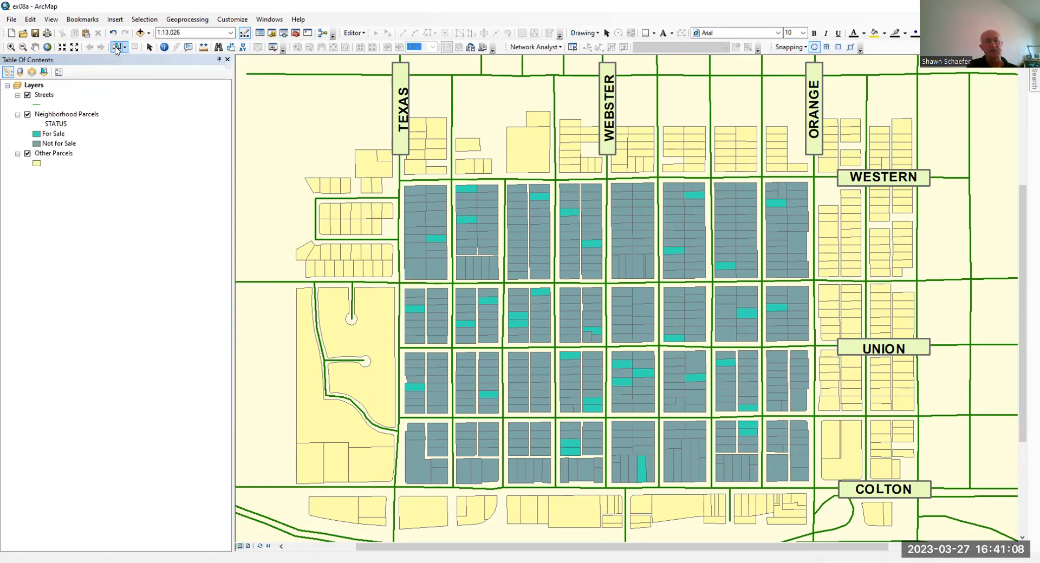
{"action": "left_click", "coordinate": [146, 22]}
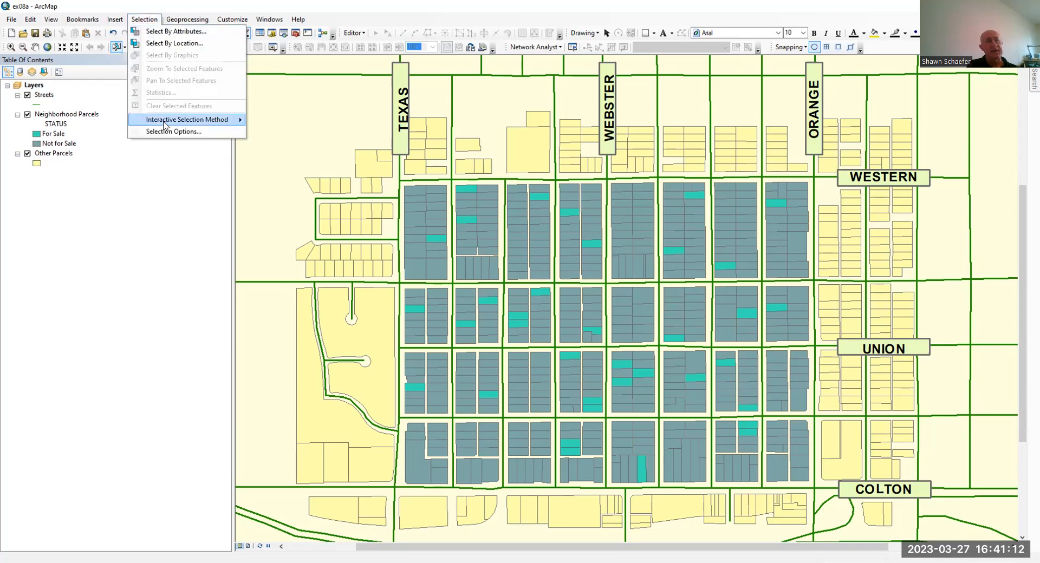
{"action": "mouse_move", "coordinate": [166, 125]}
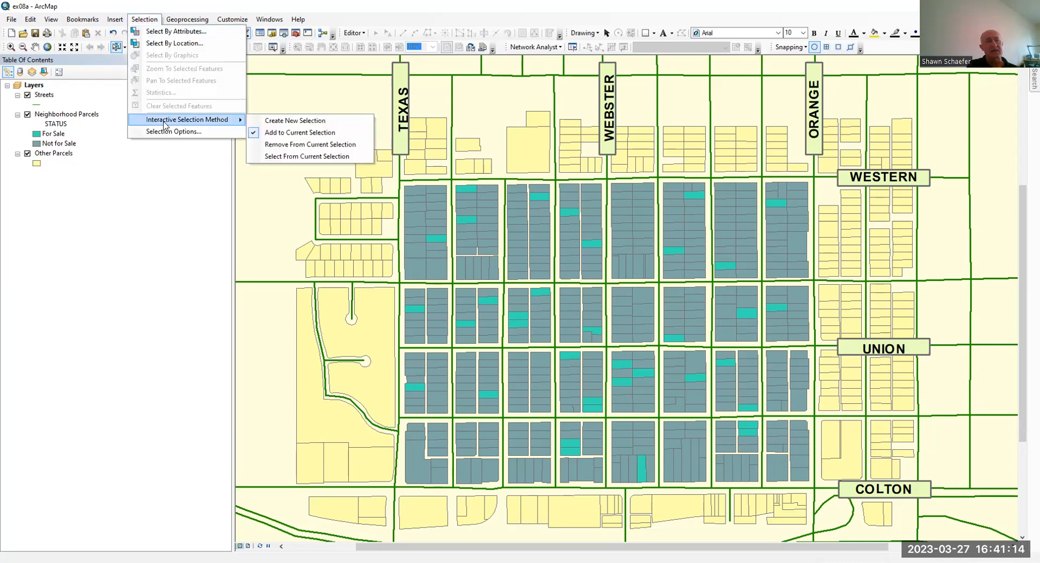
{"action": "left_click", "coordinate": [224, 117]}
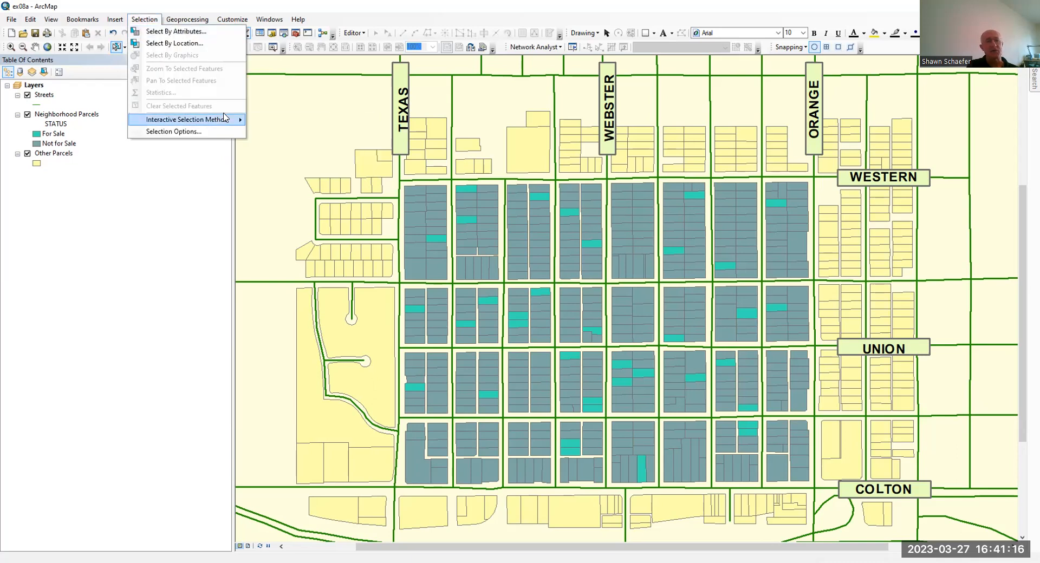
{"action": "left_click", "coordinate": [223, 118]}
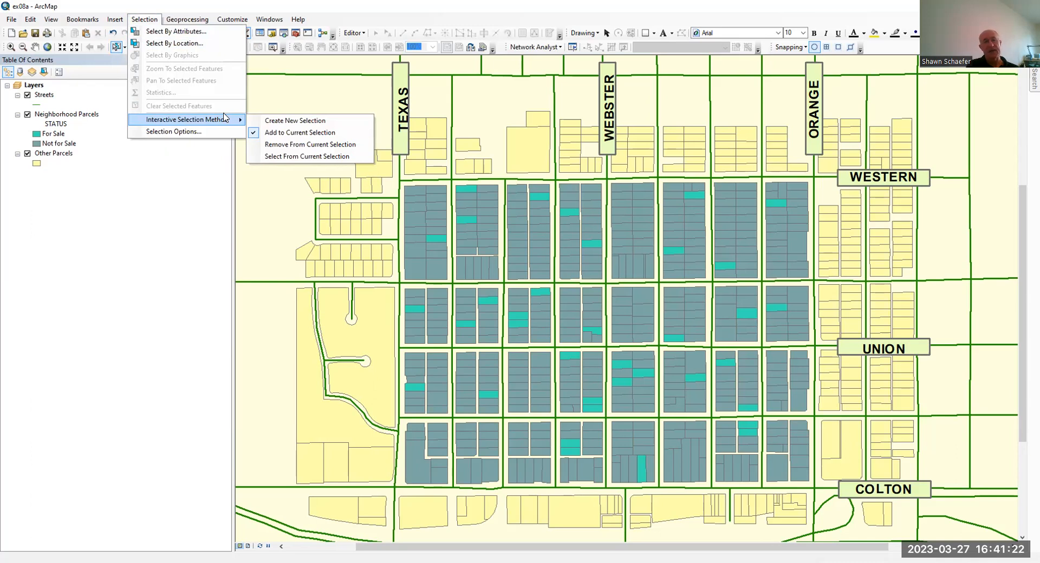
{"action": "left_click", "coordinate": [310, 133]}
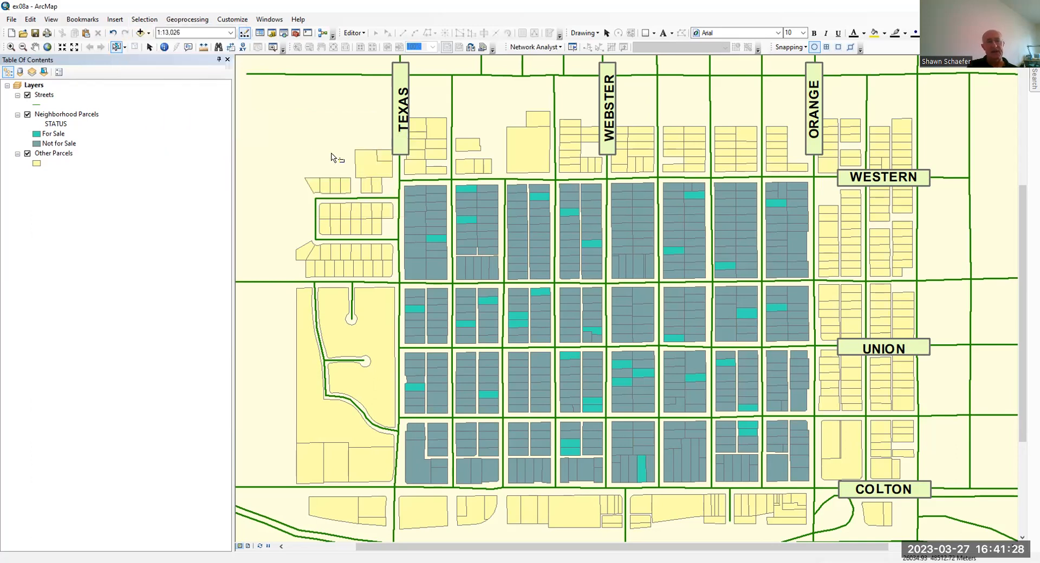
Select eight for-sale parcels on the map, mostly at block corners between Western and Colton
{"action": "left_click", "coordinate": [464, 187]}
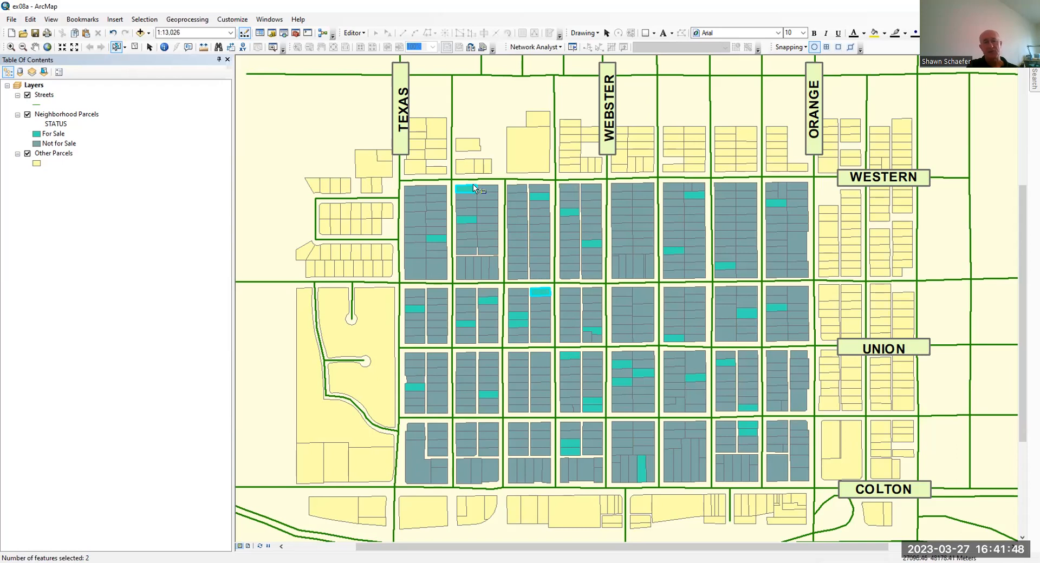
{"action": "left_click", "coordinate": [573, 355], "text": "shift"}
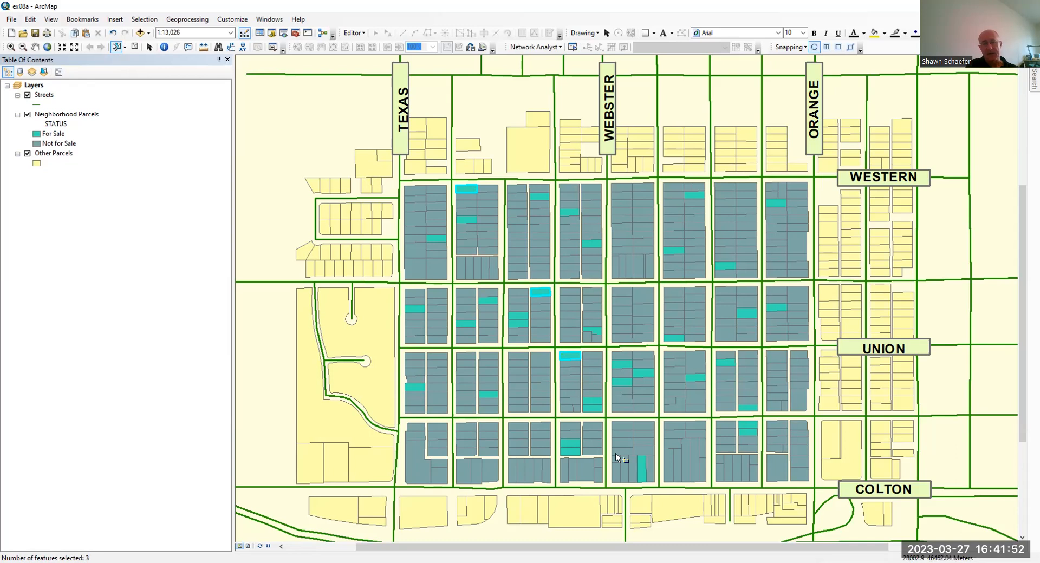
{"action": "left_click", "coordinate": [571, 449], "text": "shift"}
{"action": "left_click", "coordinate": [750, 428], "text": "shift"}
{"action": "left_click", "coordinate": [750, 409], "text": "shift"}
{"action": "left_click", "coordinate": [596, 409], "text": "shift"}
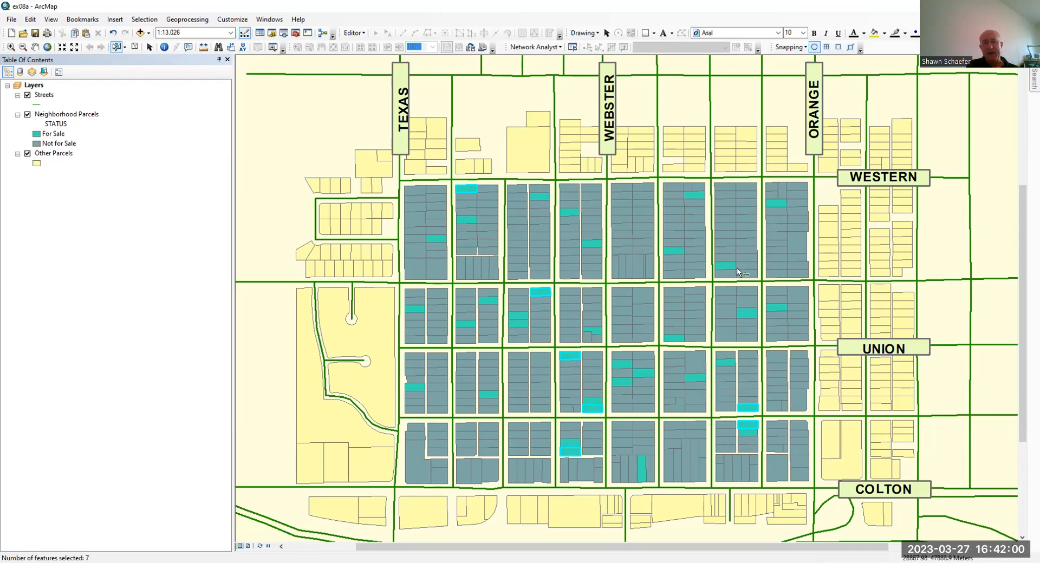
{"action": "left_click", "coordinate": [673, 339], "text": "shift"}
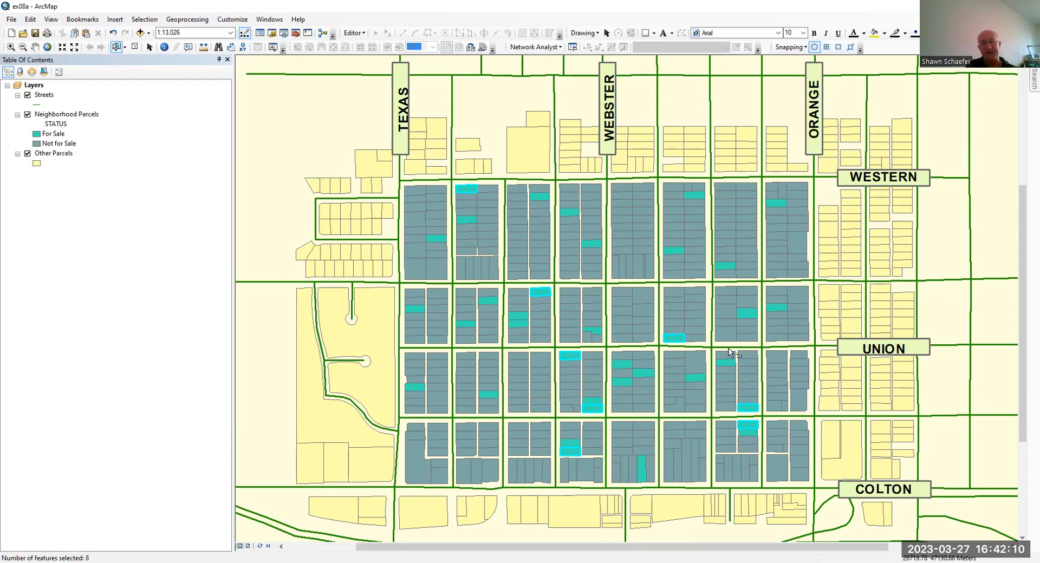
Open the Neighborhood Parcels attribute table, look through all records, and show only the selected records
{"action": "left_click", "coordinate": [80, 116]}
{"action": "right_click", "coordinate": [79, 117]}
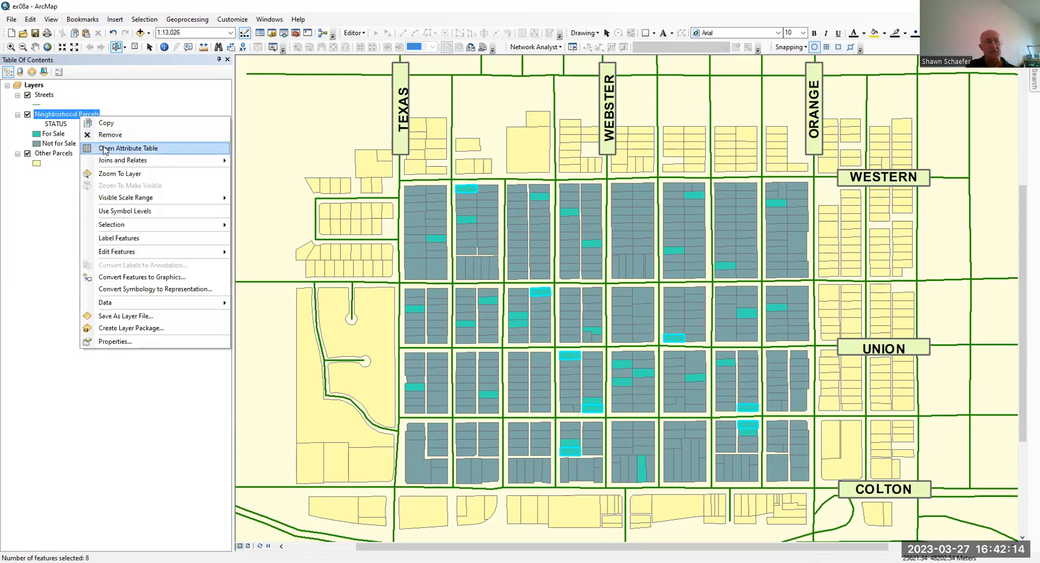
{"action": "left_click", "coordinate": [102, 150]}
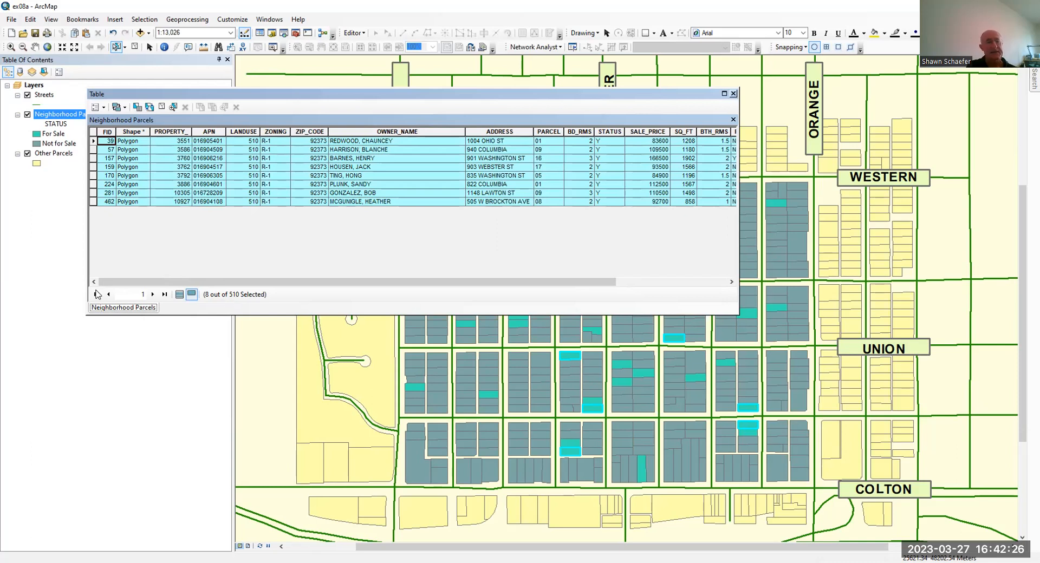
{"action": "left_click", "coordinate": [183, 298]}
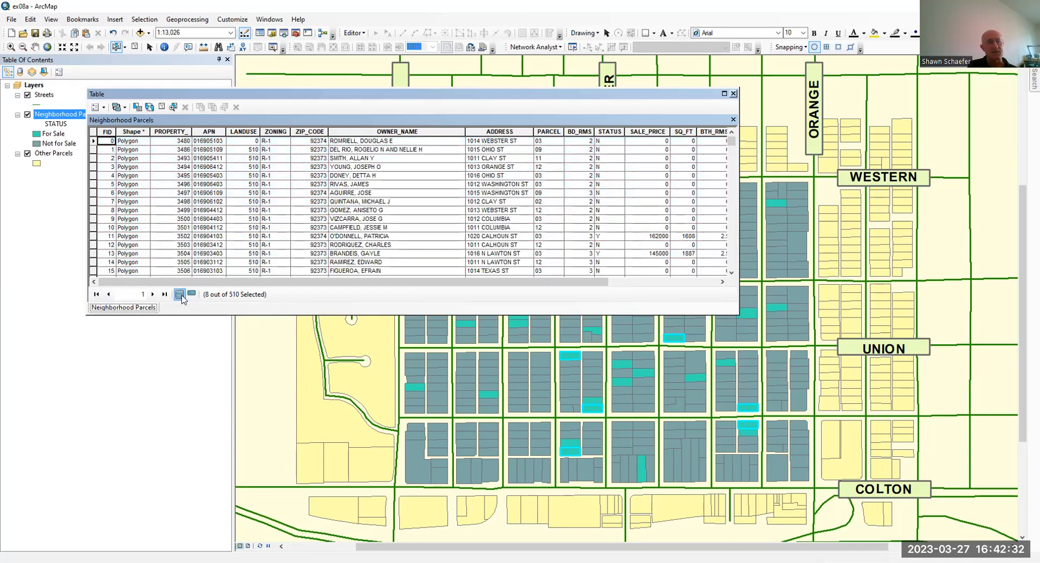
{"action": "scroll", "coordinate": [395, 192], "scroll_direction": "down", "scroll_amount": 11}
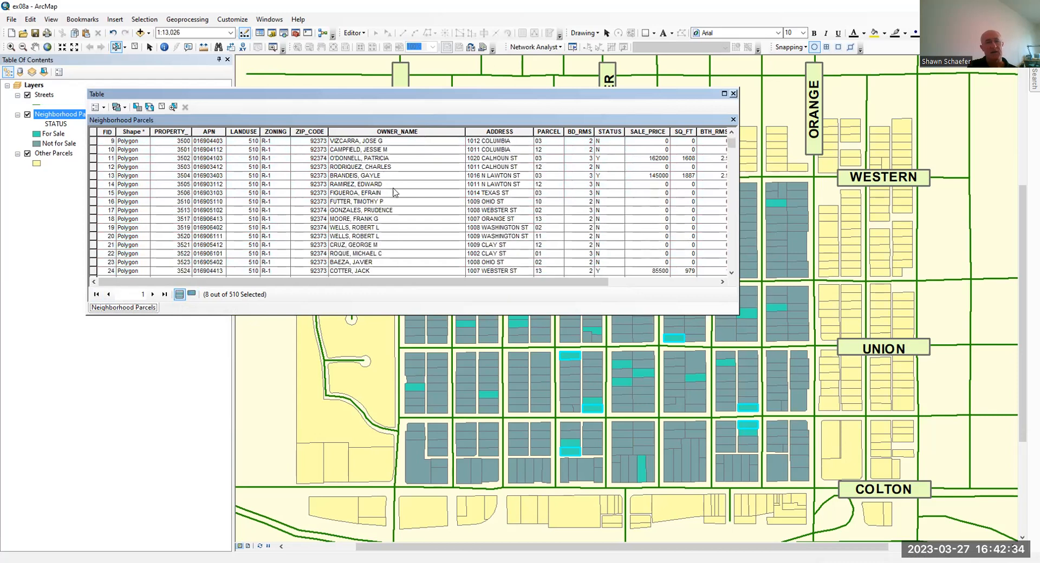
{"action": "scroll", "coordinate": [396, 192], "scroll_direction": "down", "scroll_amount": 12}
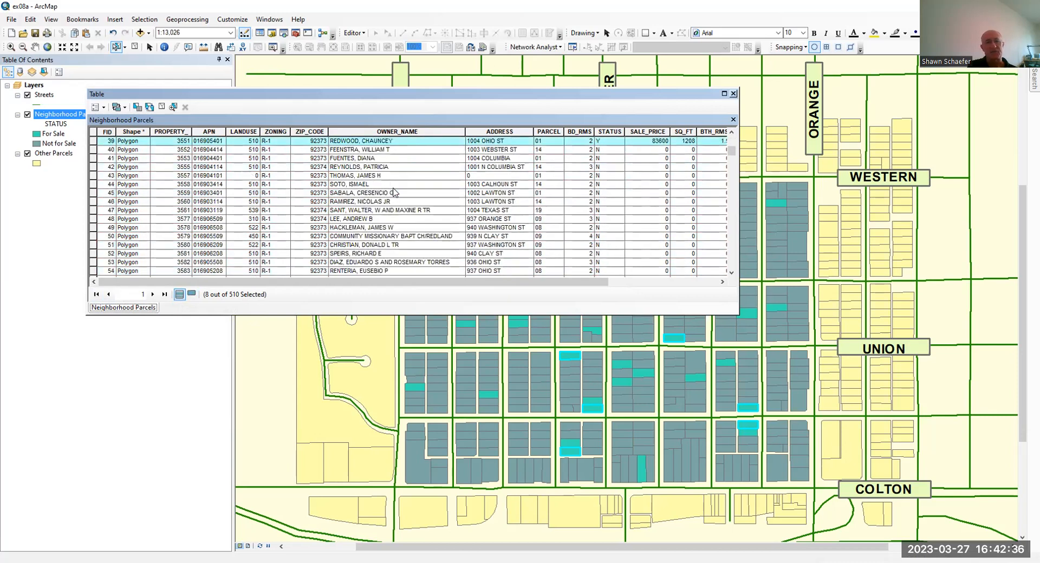
{"action": "left_click", "coordinate": [194, 296]}
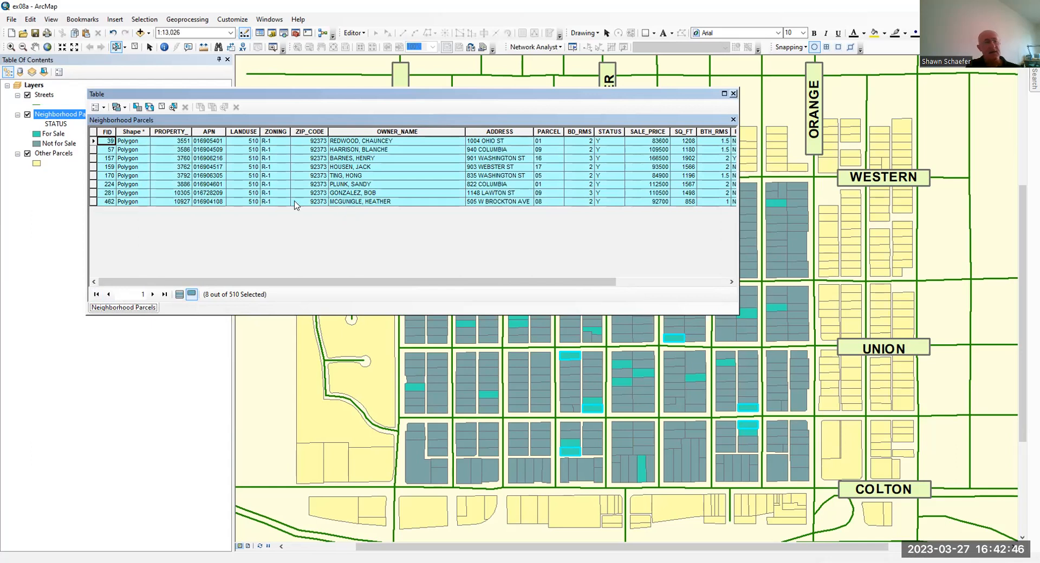
Sort the selected parcel records by SALE_PRICE in descending order, and close the table after reviewing them
{"action": "left_click", "coordinate": [636, 131]}
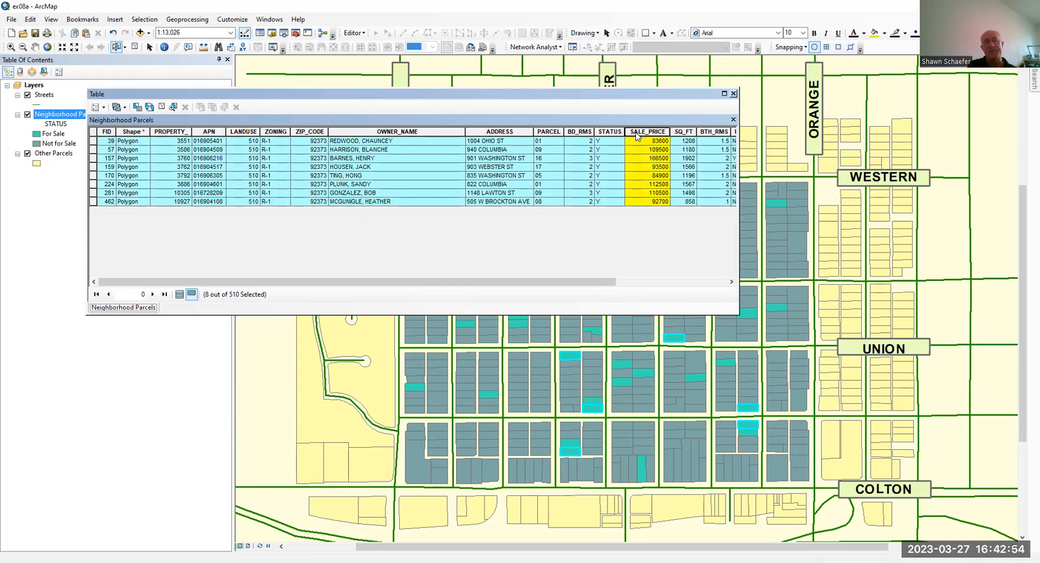
{"action": "right_click", "coordinate": [637, 136]}
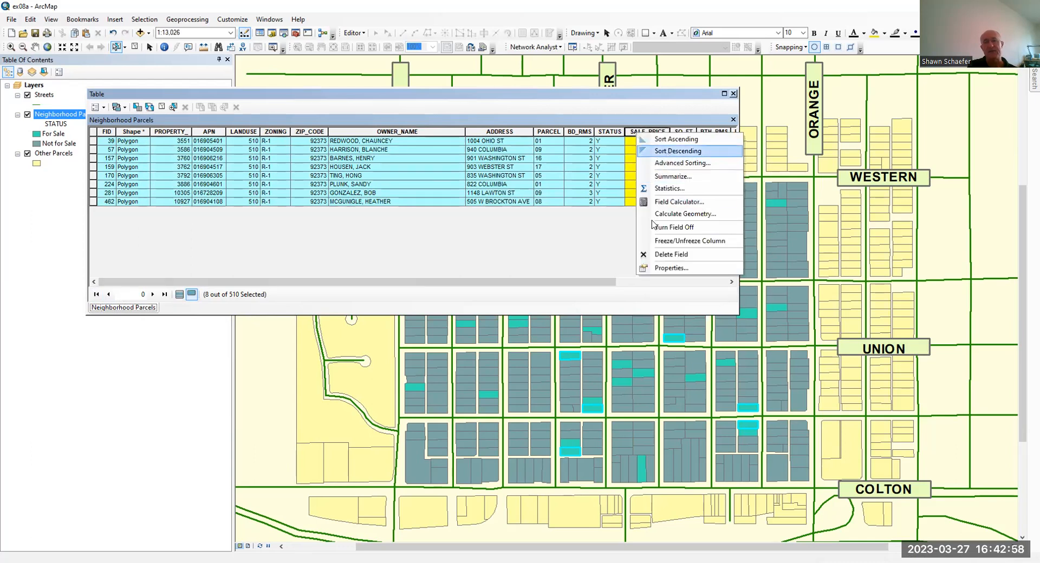
{"action": "left_click", "coordinate": [668, 153]}
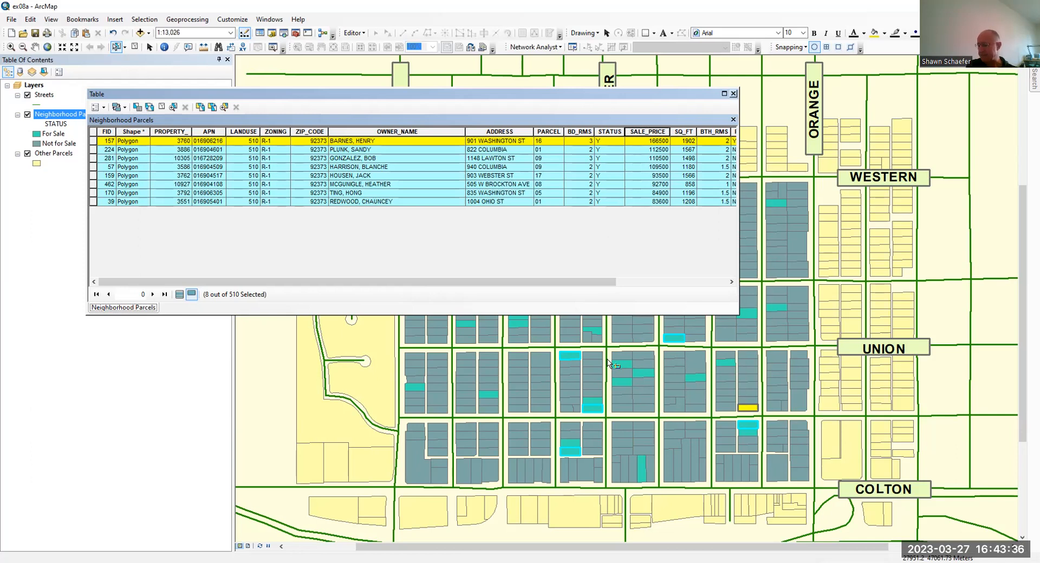
{"action": "left_click", "coordinate": [734, 94]}
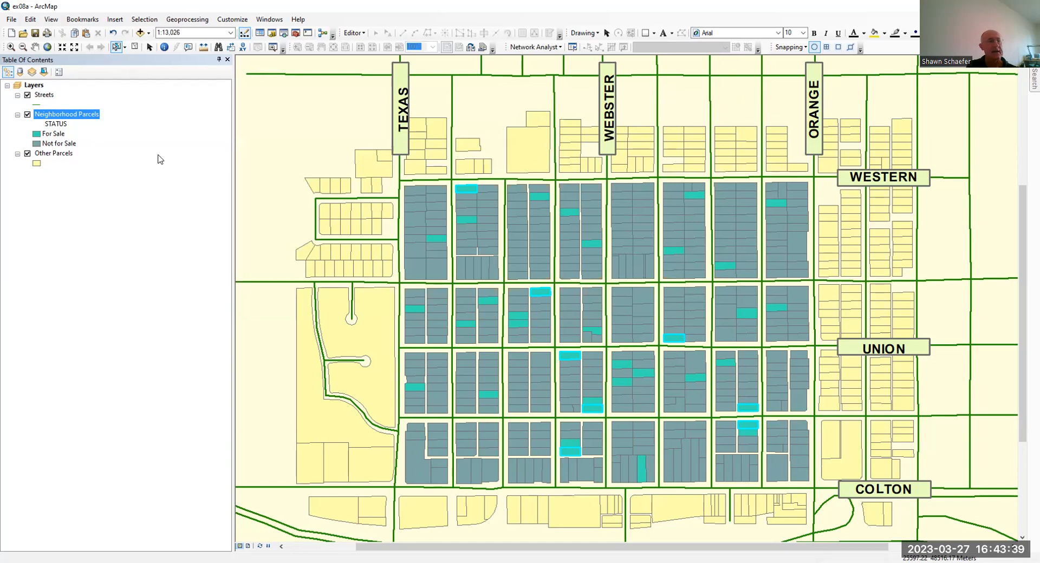
Enable hyperlinks for the Neighborhood Parcels layer using the IMAGE field as document links, and apply the layer properties
{"action": "double_click", "coordinate": [71, 113]}
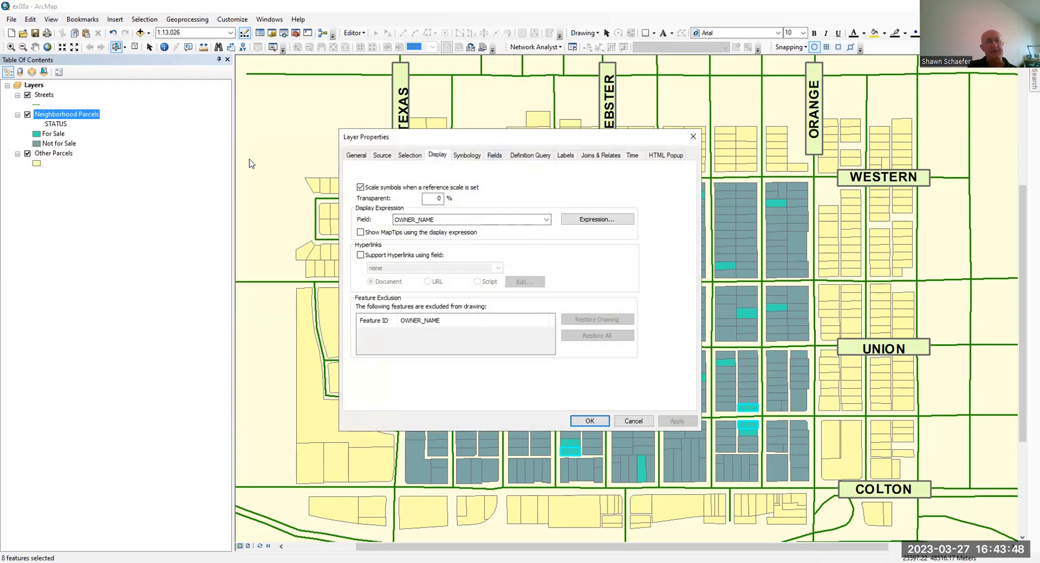
{"action": "left_click_drag", "start_coordinate": [498, 137], "coordinate": [258, 129]}
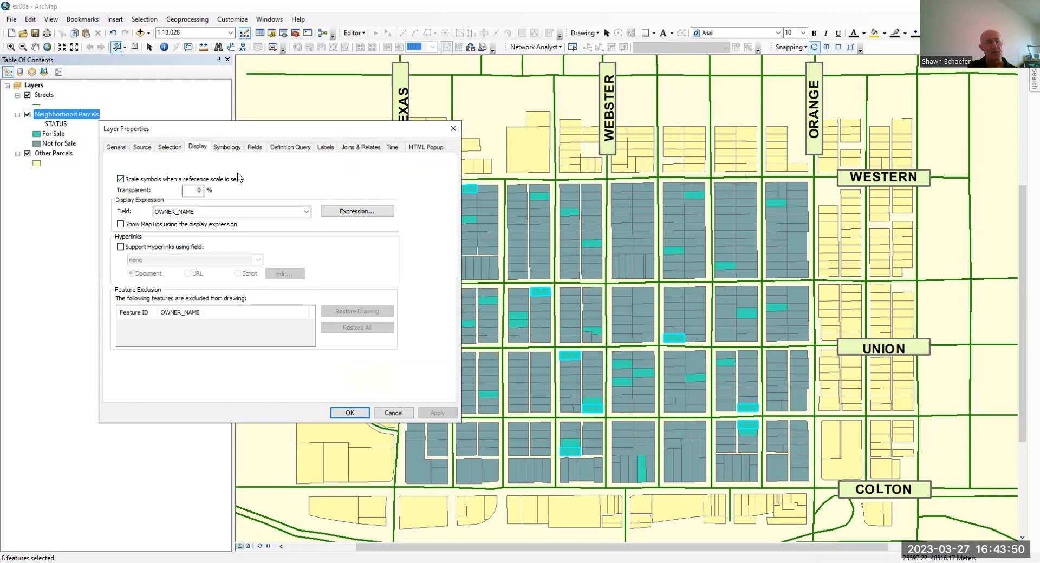
{"action": "left_click", "coordinate": [219, 149]}
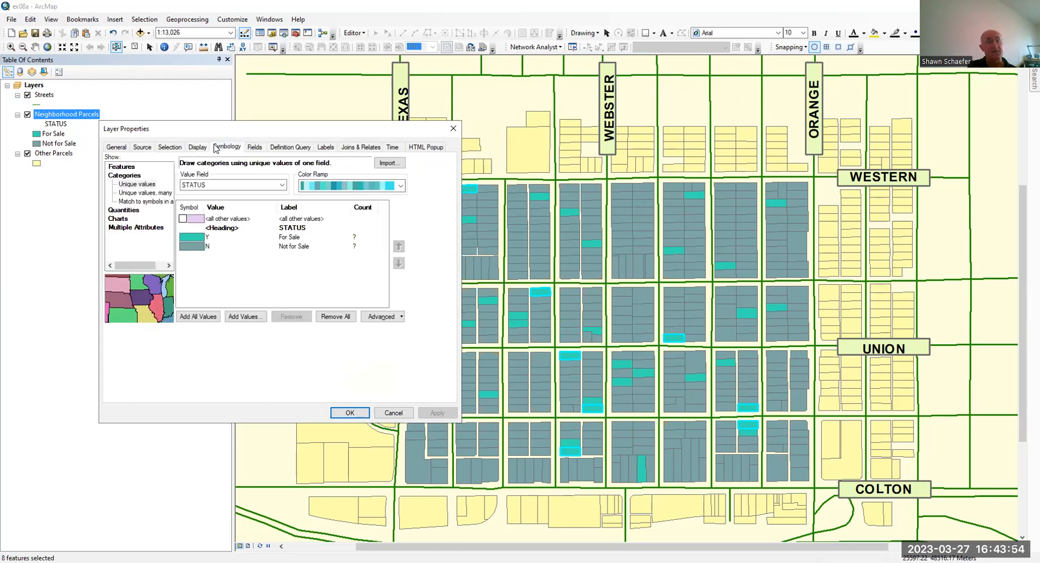
{"action": "left_click", "coordinate": [197, 148]}
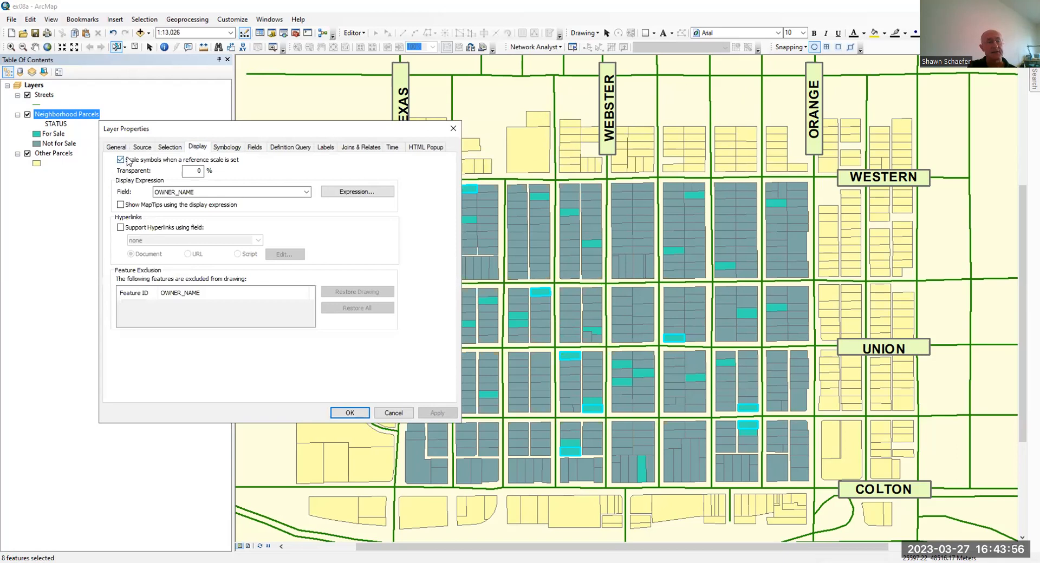
{"action": "left_click", "coordinate": [120, 228]}
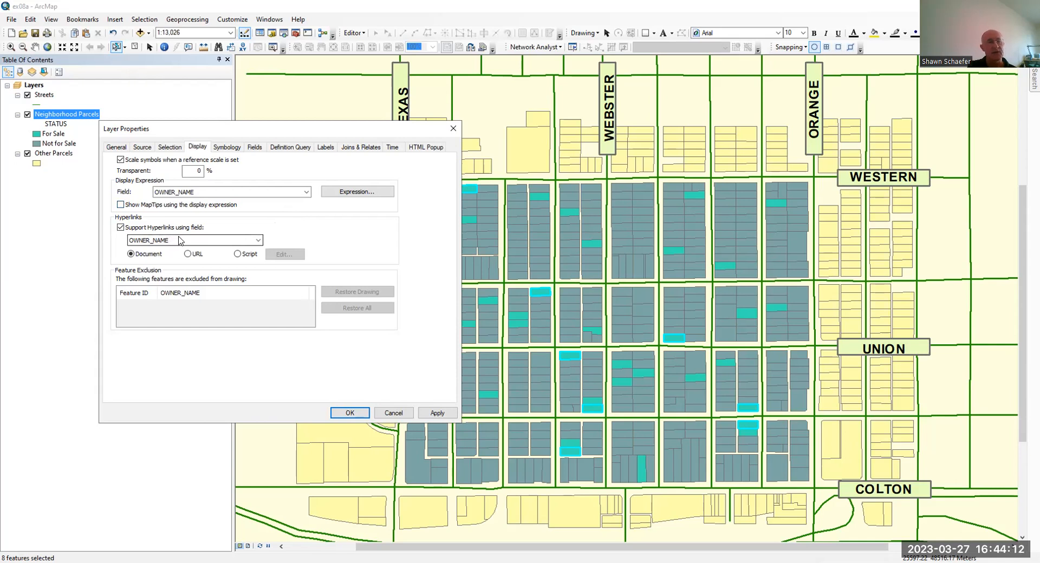
{"action": "left_click", "coordinate": [259, 242]}
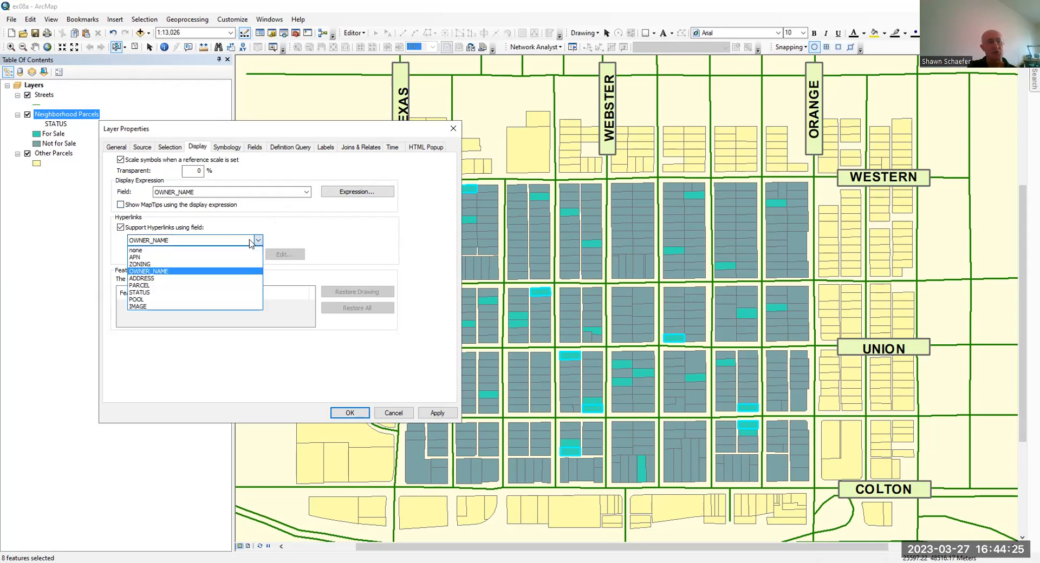
{"action": "left_click", "coordinate": [160, 308]}
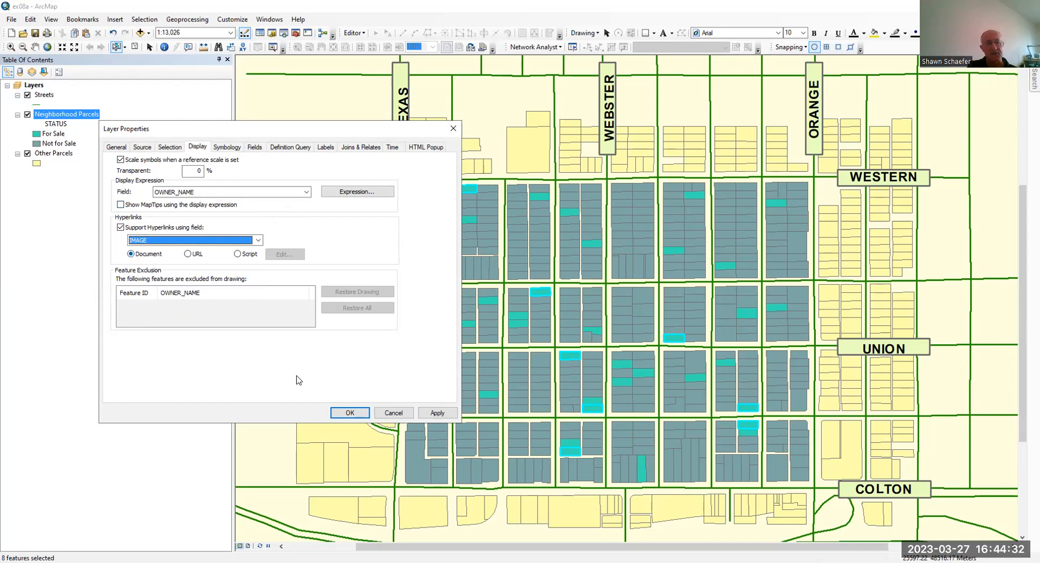
{"action": "left_click", "coordinate": [349, 413]}
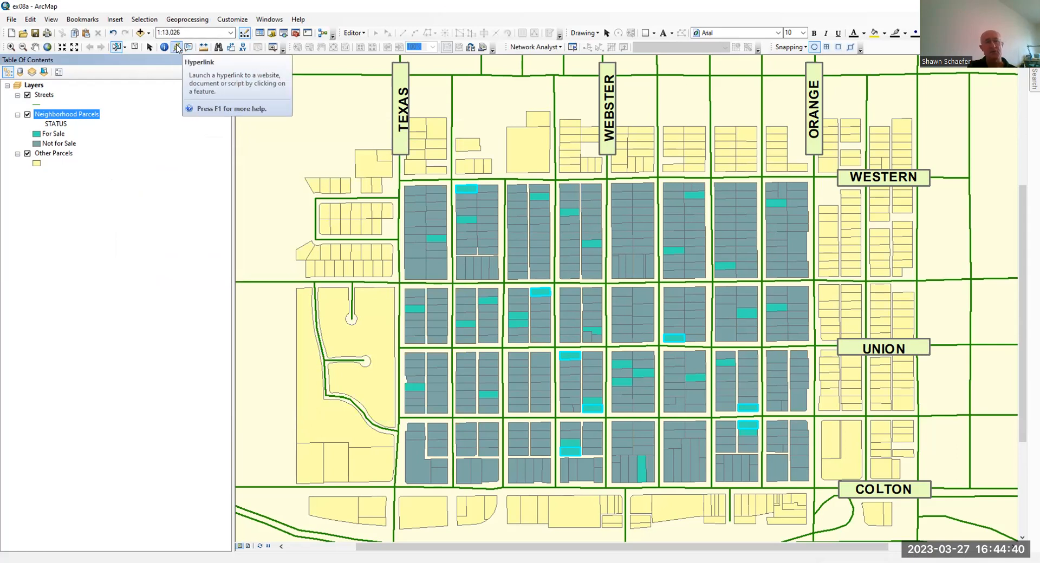
Clear all selected features and use the Hyperlink tool to open the image of a for-sale parcel west of Webster, just north of Colton
{"action": "left_click", "coordinate": [177, 48]}
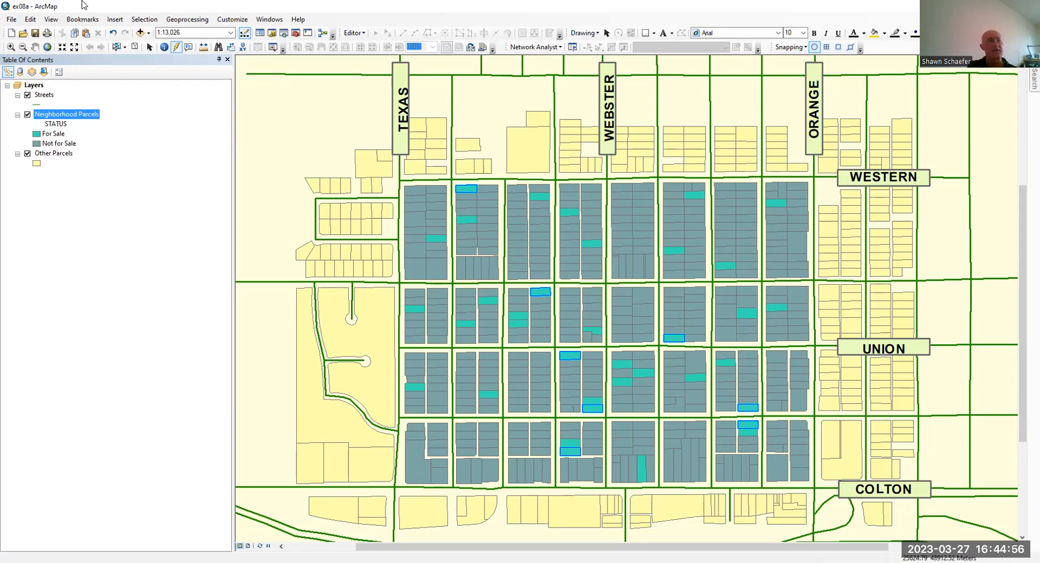
{"action": "left_click", "coordinate": [146, 22]}
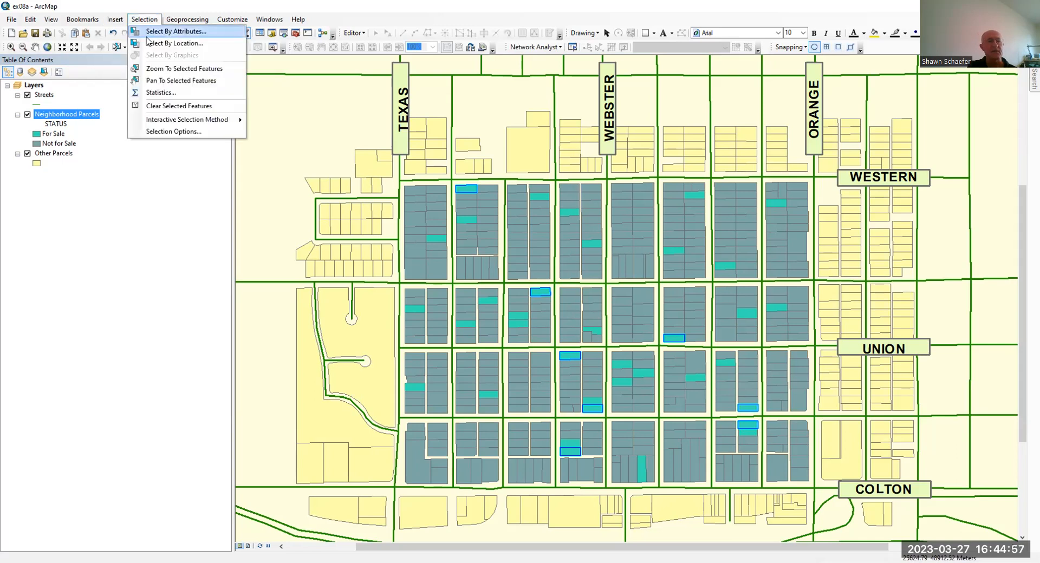
{"action": "left_click", "coordinate": [166, 106]}
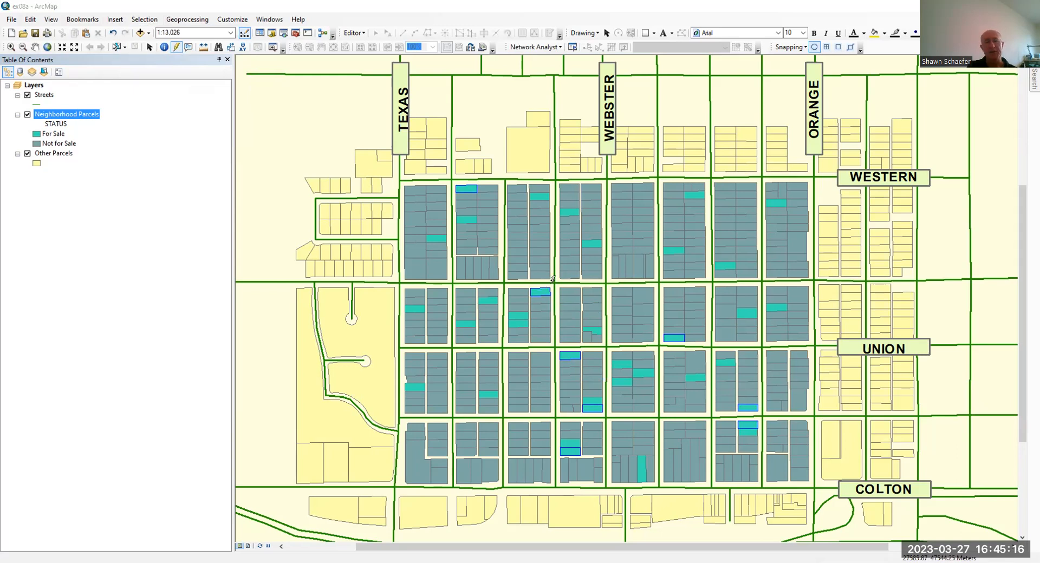
{"action": "left_click", "coordinate": [579, 448]}
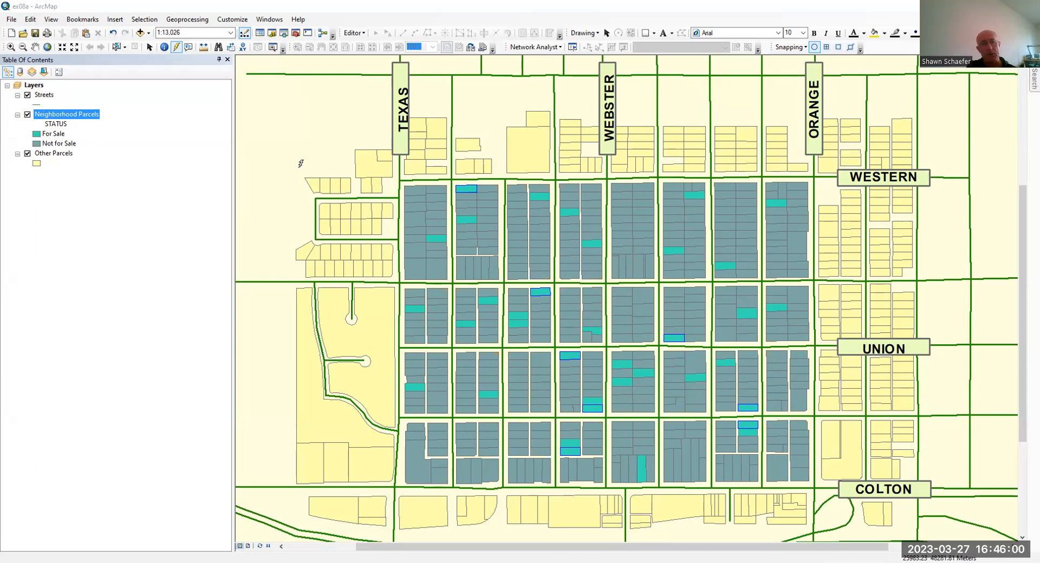
Search the ADDRESS field of Neighborhood Parcels for the parcel's street address, locate the match on the map, and close the search
{"action": "left_click", "coordinate": [218, 49]}
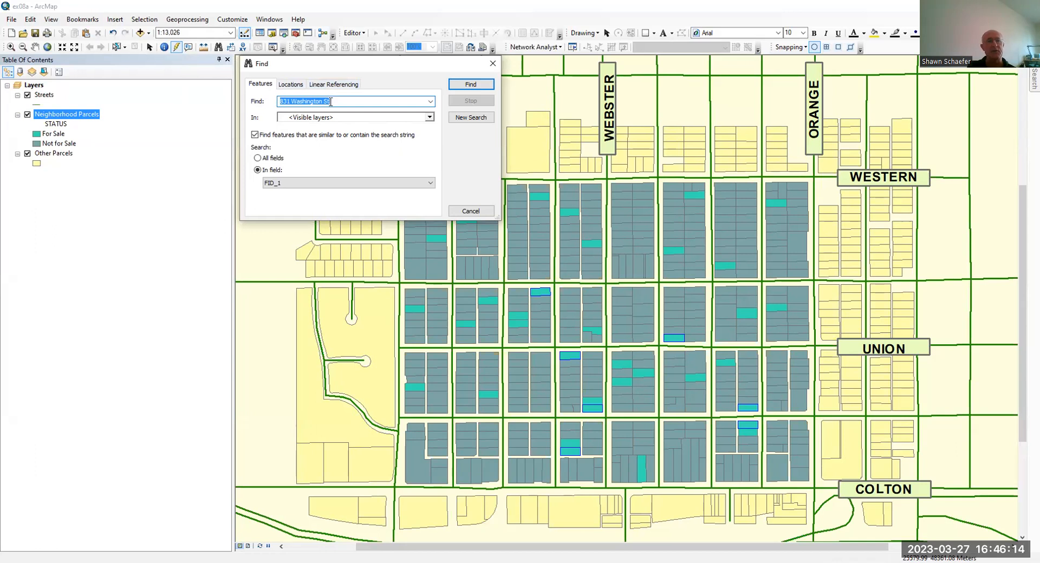
{"action": "left_click", "coordinate": [340, 98]}
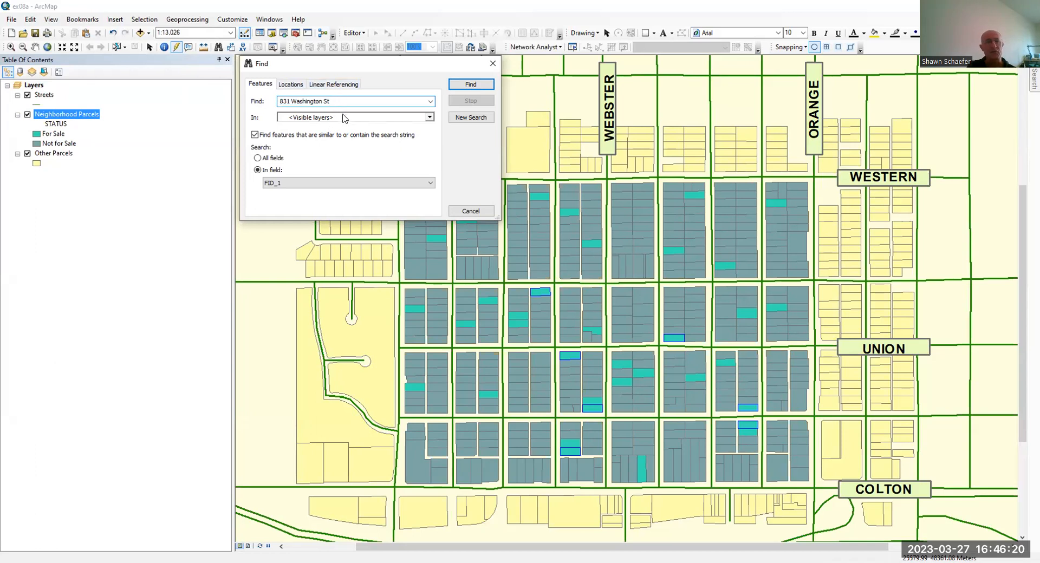
{"action": "left_click", "coordinate": [300, 118]}
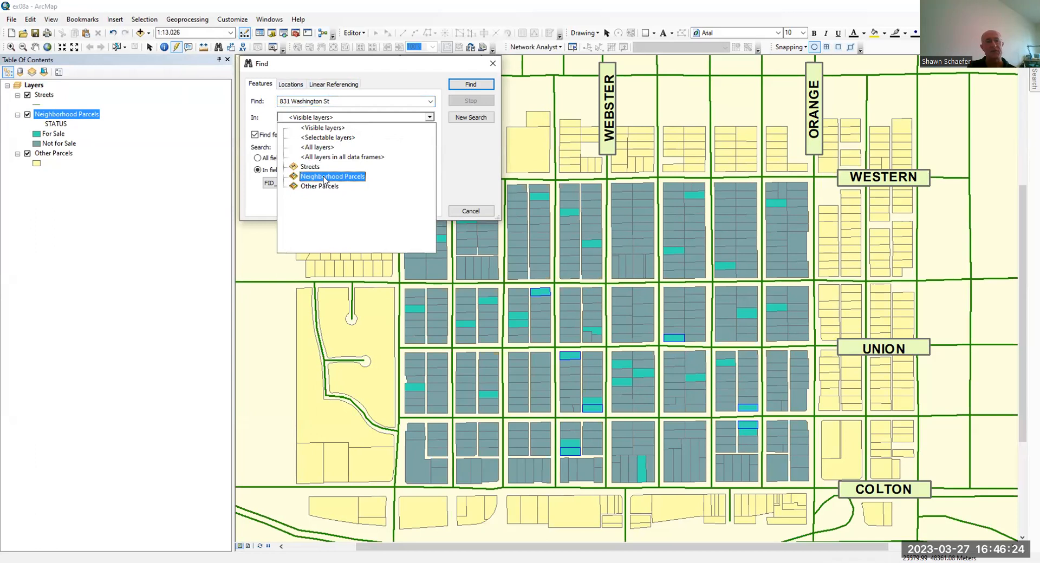
{"action": "left_click", "coordinate": [324, 178]}
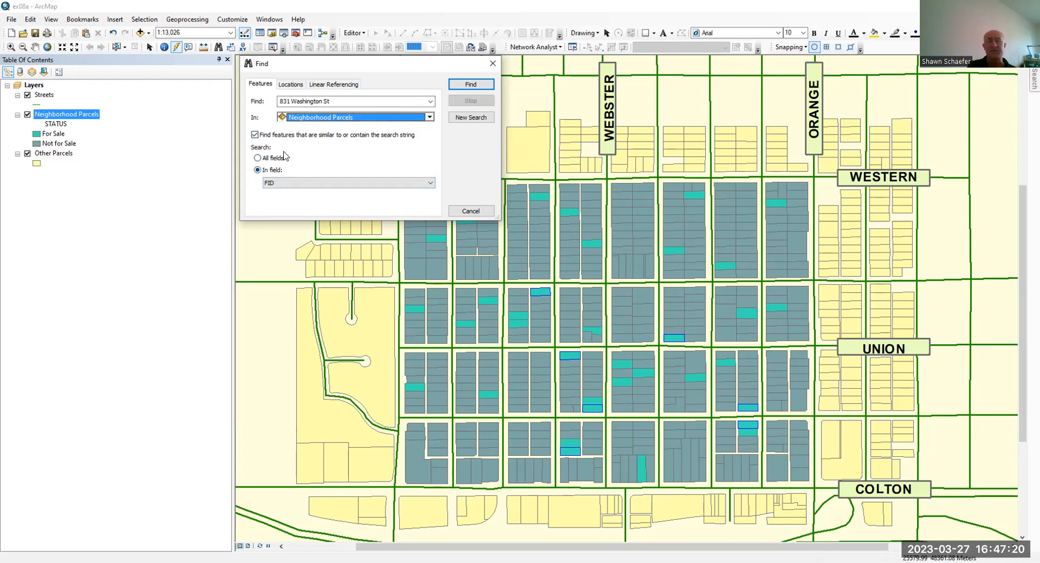
{"action": "left_click", "coordinate": [331, 185]}
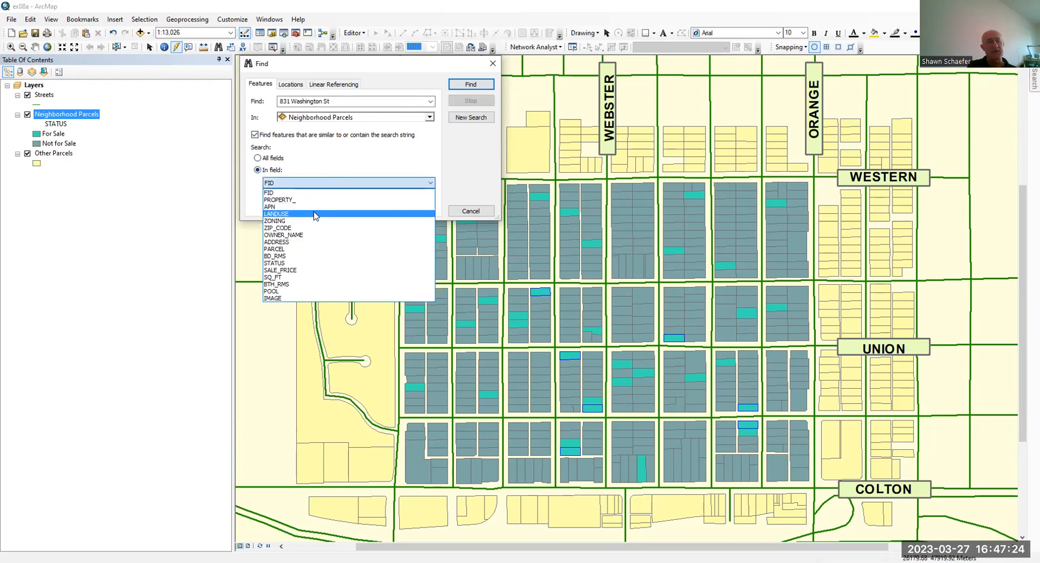
{"action": "left_click", "coordinate": [308, 242]}
{"action": "left_click", "coordinate": [467, 87]}
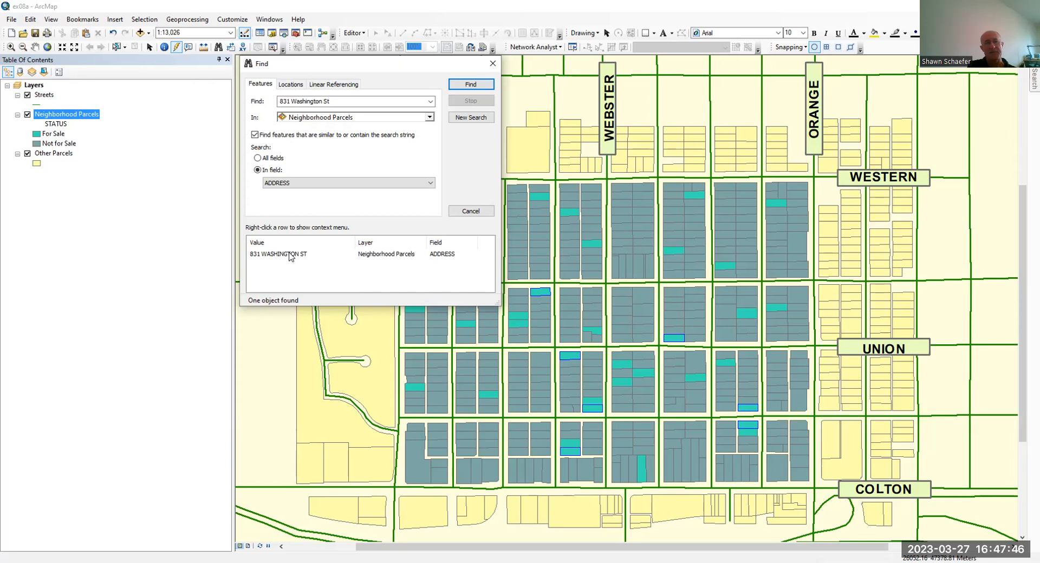
{"action": "left_click", "coordinate": [291, 255]}
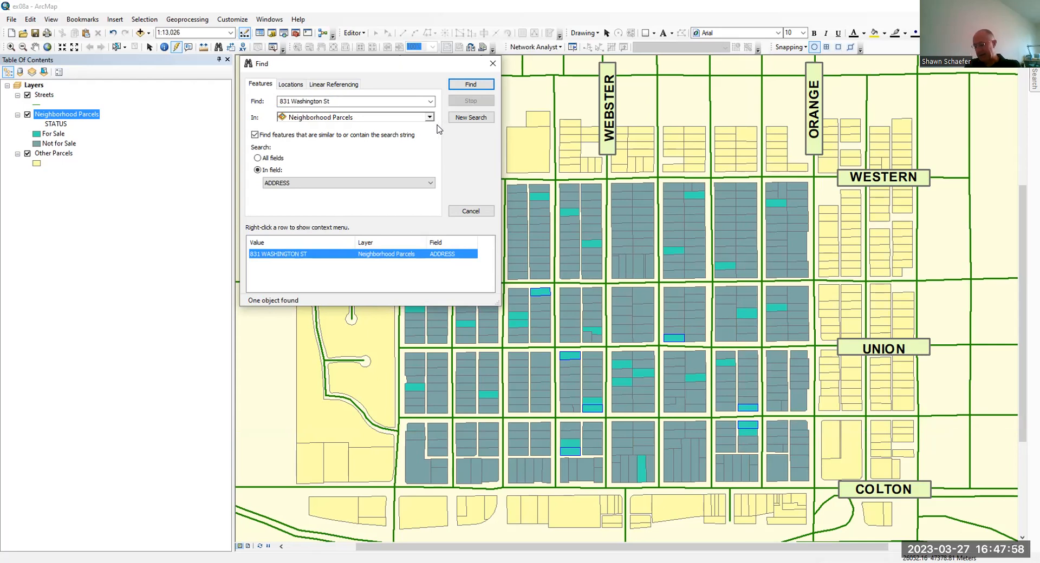
{"action": "left_click", "coordinate": [492, 67]}
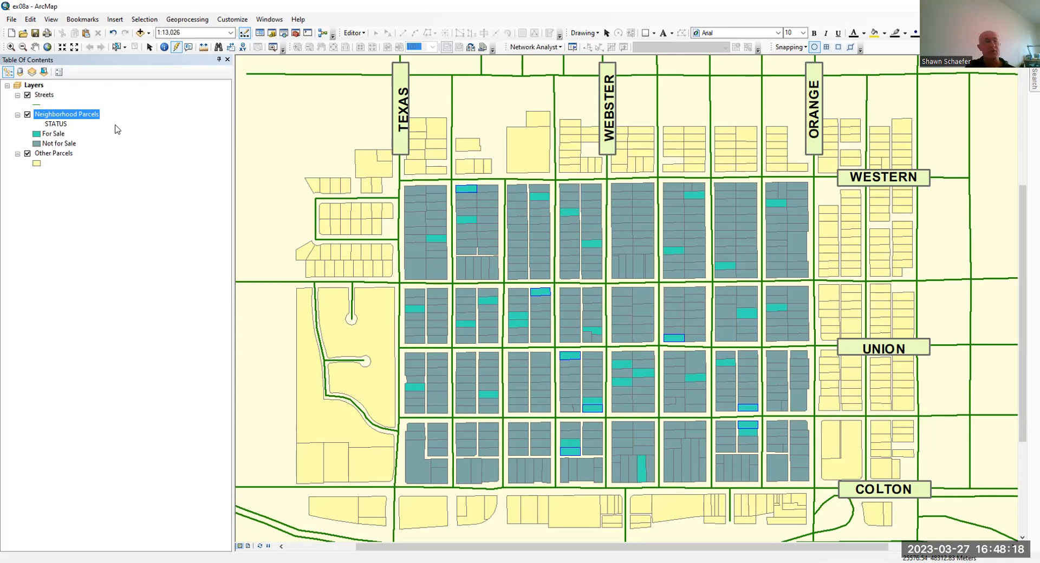
Start a Select By Attributes query with Neighborhood Parcels as the target layer
{"action": "left_click", "coordinate": [144, 22]}
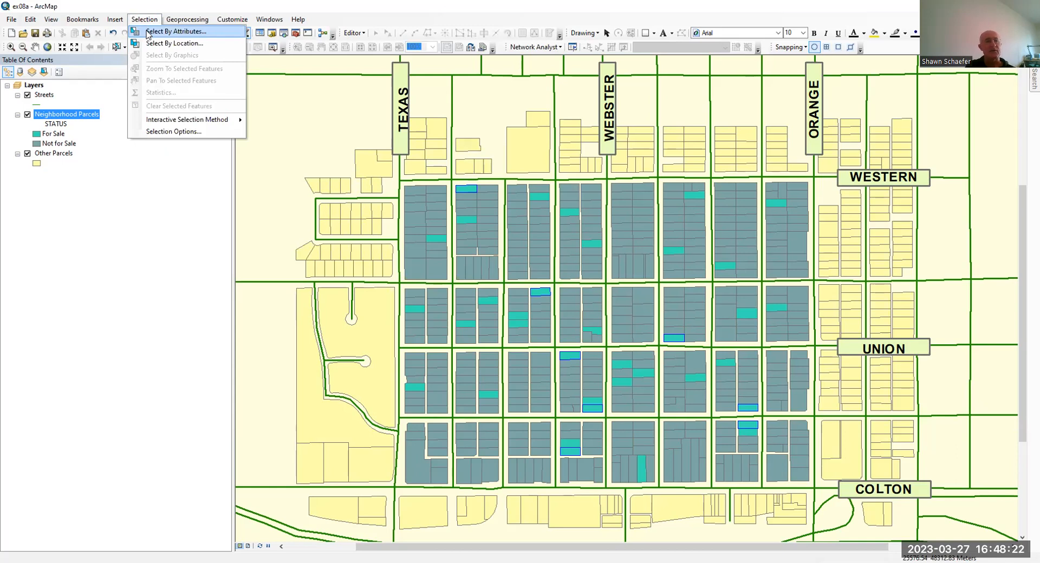
{"action": "left_click", "coordinate": [148, 33]}
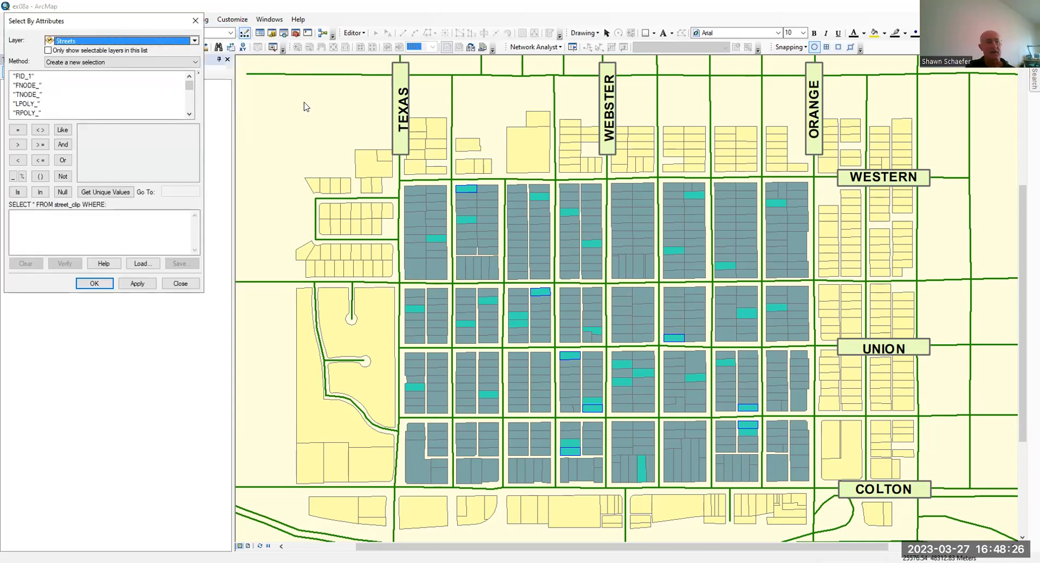
{"action": "left_click_drag", "start_coordinate": [129, 18], "coordinate": [214, 178]}
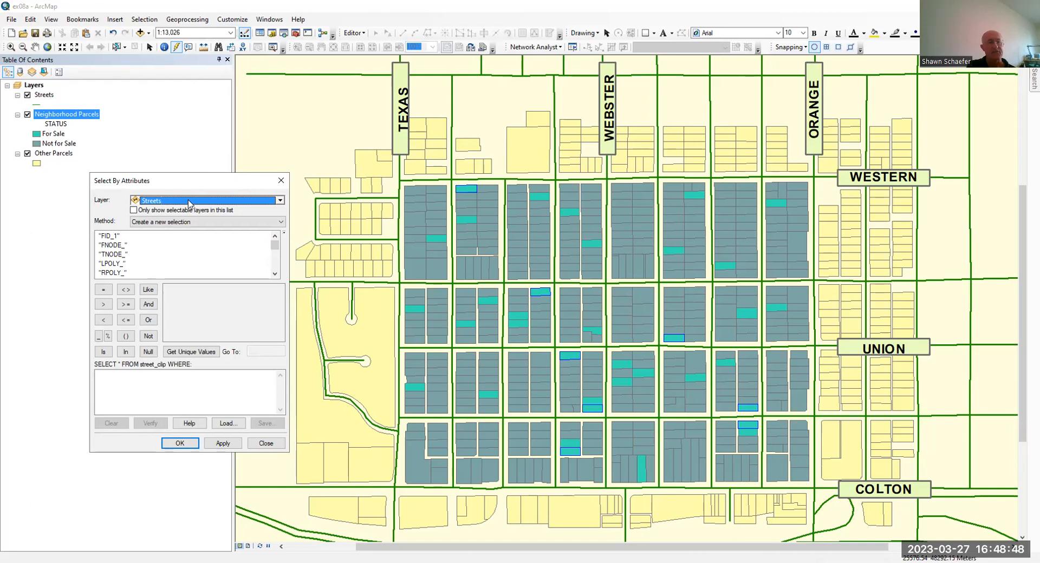
{"action": "left_click", "coordinate": [280, 201]}
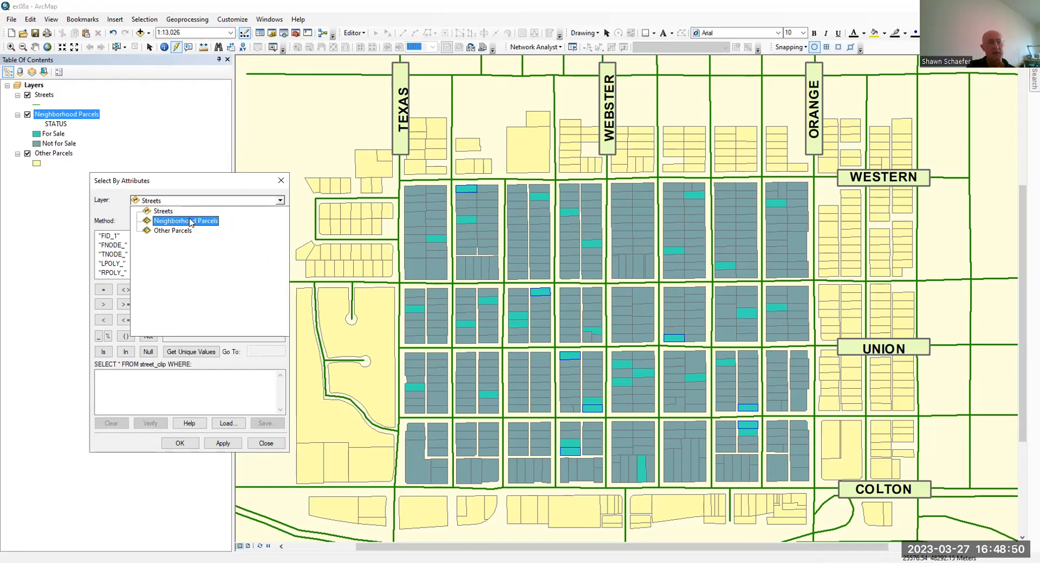
{"action": "left_click", "coordinate": [238, 221]}
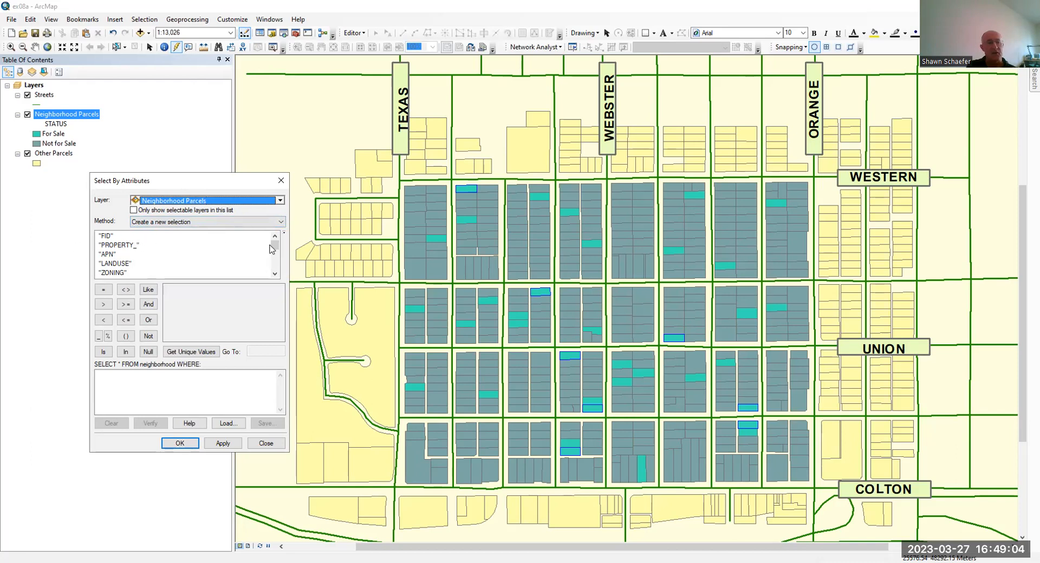
Build the expression "STATUS" = 'Y' from the layer's fields and unique values, and apply it to select all for-sale parcels
{"action": "left_click_drag", "start_coordinate": [275, 248], "coordinate": [274, 261]}
{"action": "double_click", "coordinate": [114, 254]}
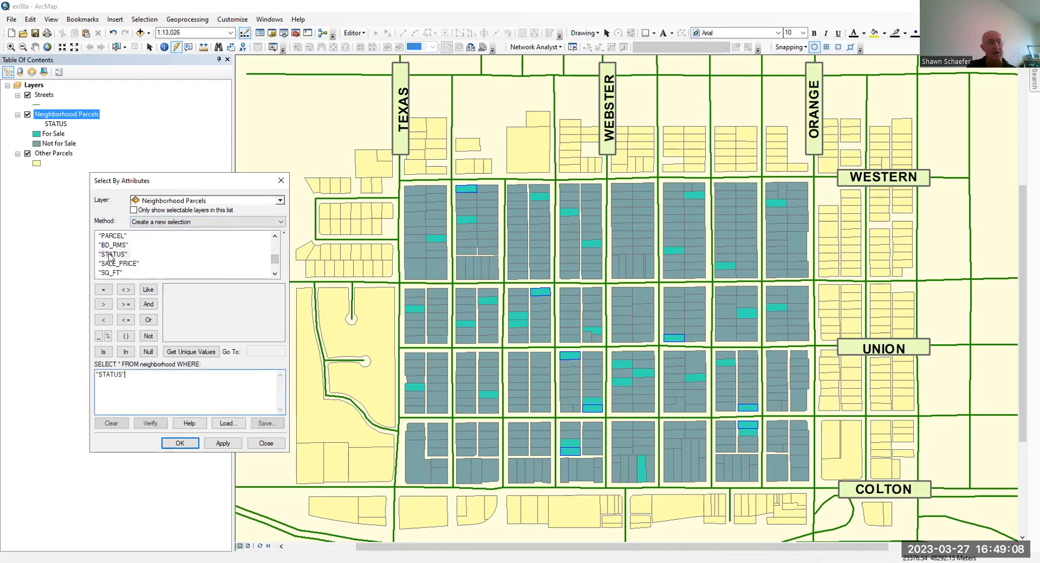
{"action": "left_click", "coordinate": [103, 290]}
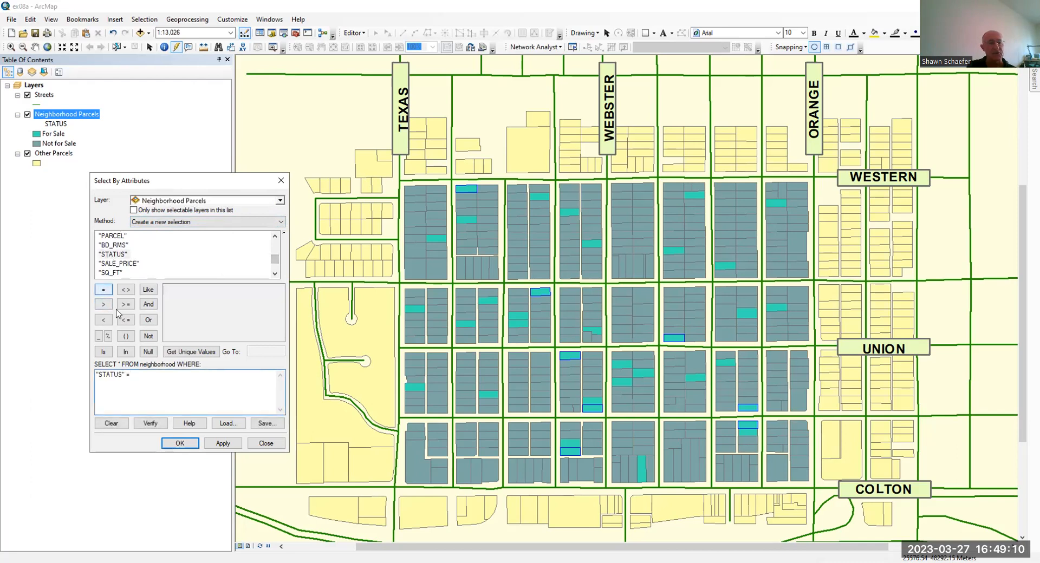
{"action": "left_click", "coordinate": [185, 352]}
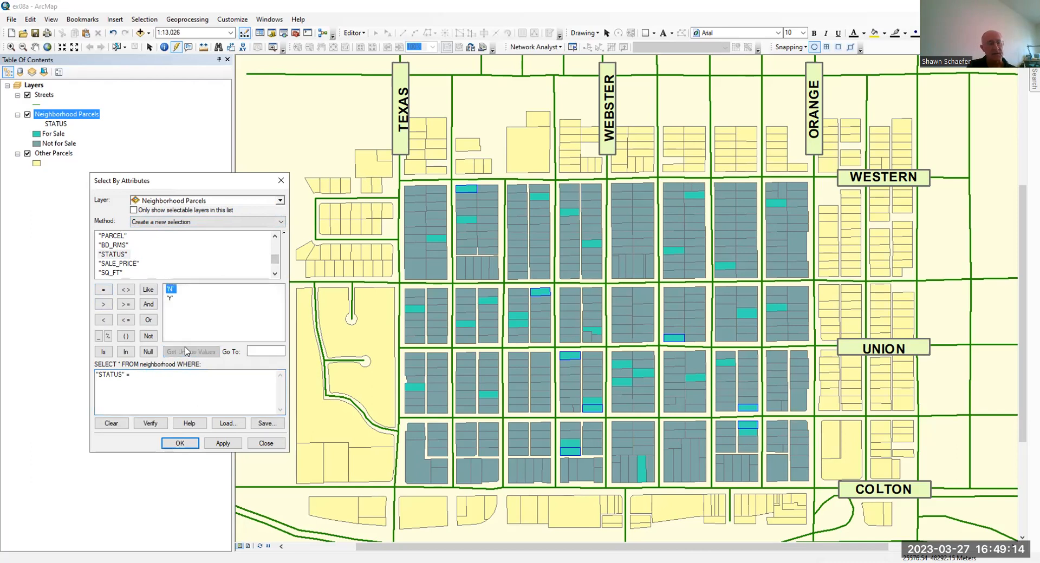
{"action": "left_click", "coordinate": [171, 299]}
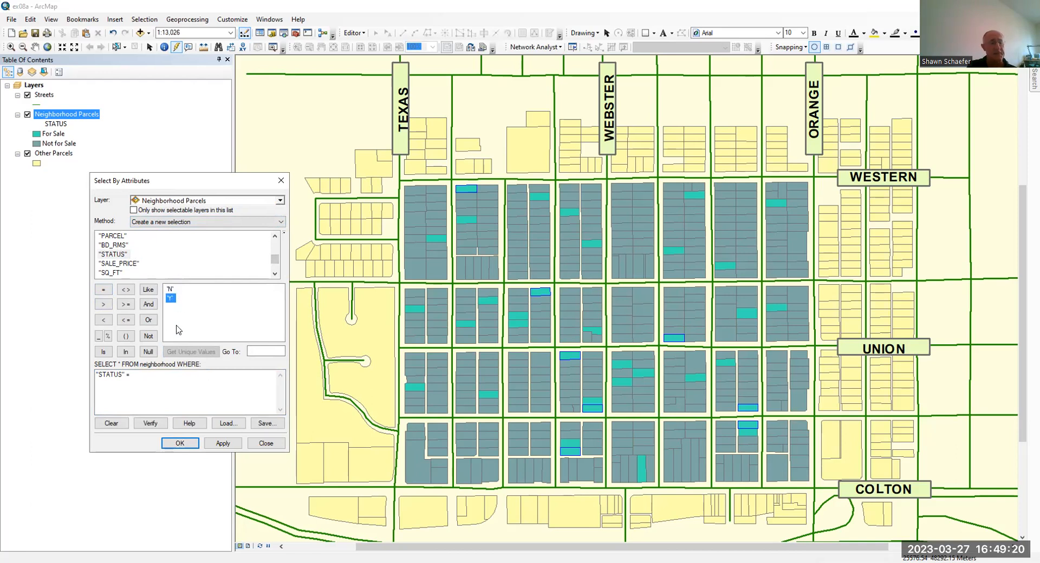
{"action": "double_click", "coordinate": [171, 298]}
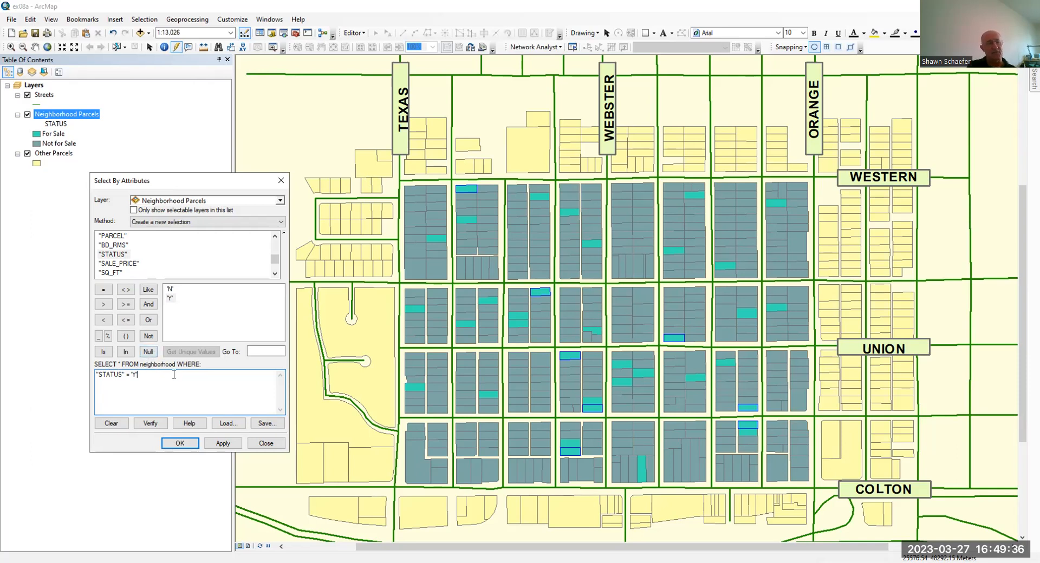
{"action": "left_click", "coordinate": [220, 443]}
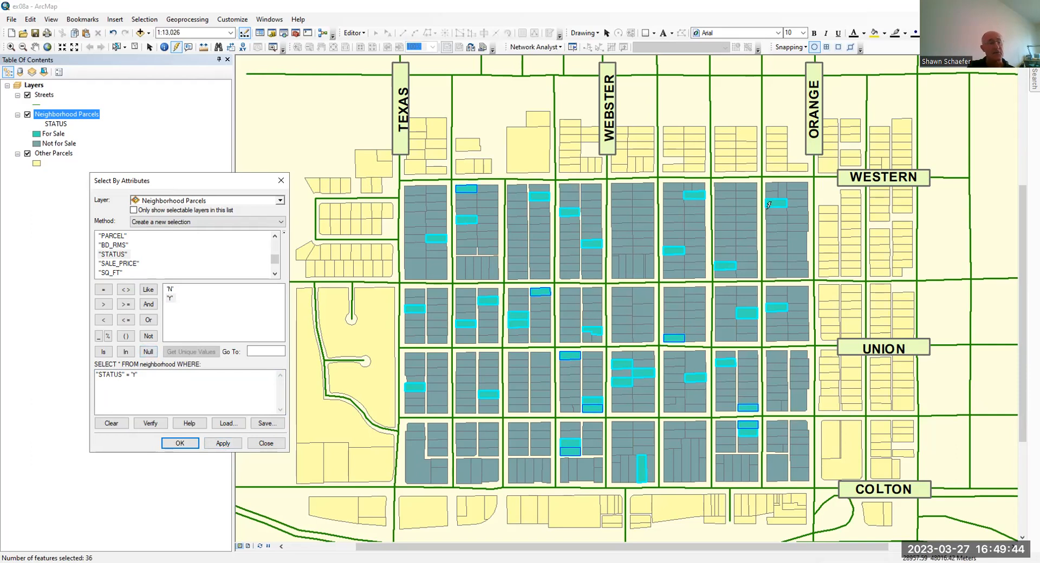
Extend the query with AND "BD_RMS" = 3 and apply it to select only for-sale parcels with three bedrooms
{"action": "left_click", "coordinate": [163, 371]}
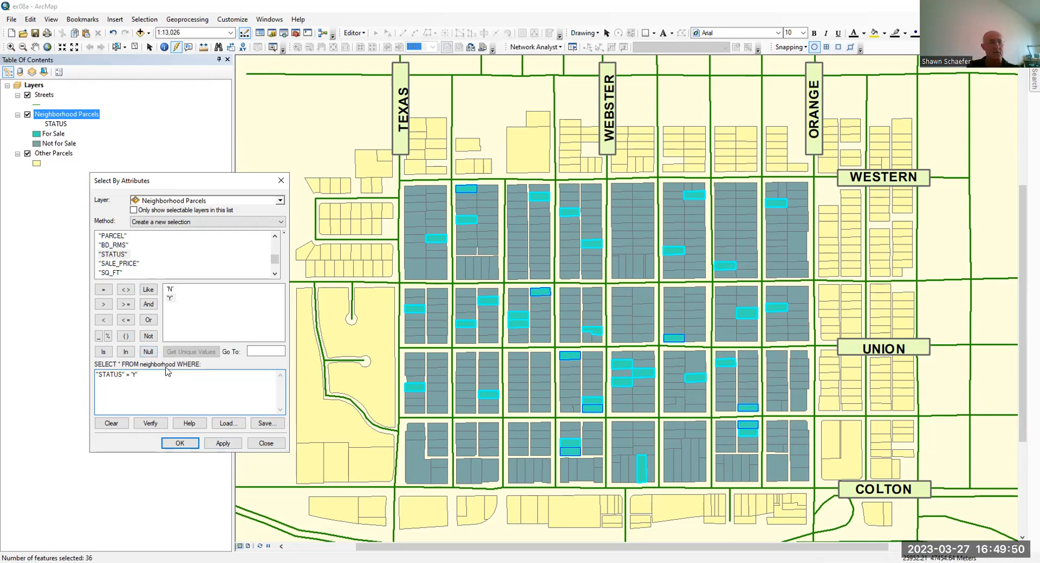
{"action": "left_click", "coordinate": [148, 305]}
{"action": "double_click", "coordinate": [113, 246]}
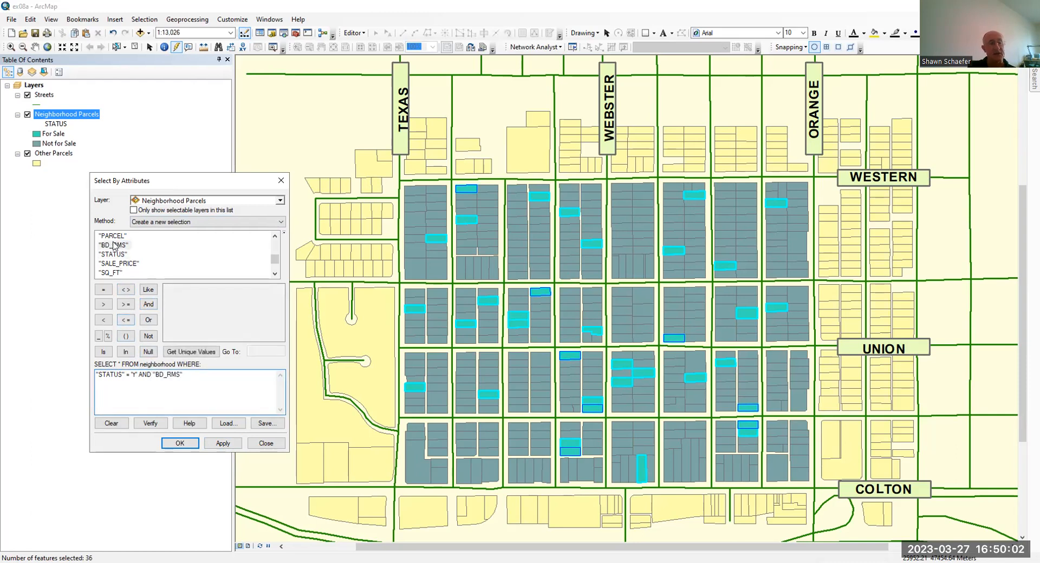
{"action": "left_click", "coordinate": [102, 291]}
{"action": "left_click", "coordinate": [176, 351]}
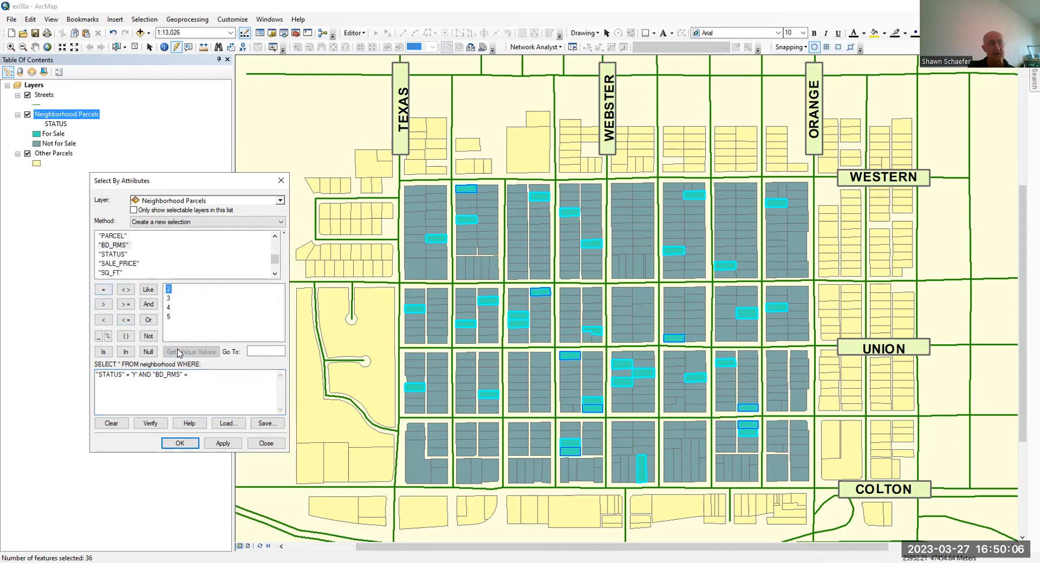
{"action": "double_click", "coordinate": [167, 299]}
{"action": "left_click", "coordinate": [232, 445]}
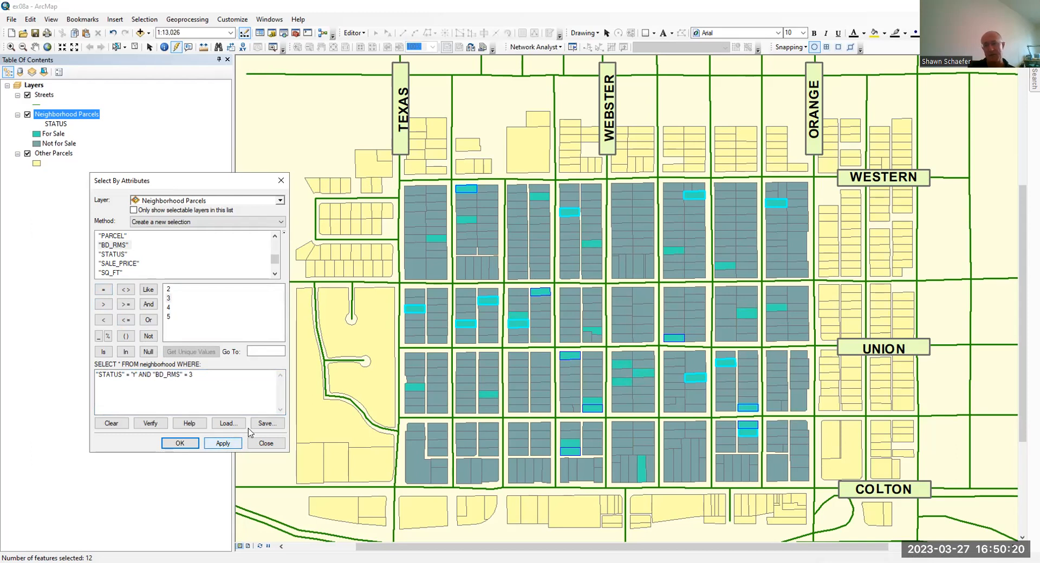
Extend the query with AND "SALE_PRICE" < 175000, apply it to the Neighborhood Parcels, and close the query
{"action": "left_click", "coordinate": [213, 374]}
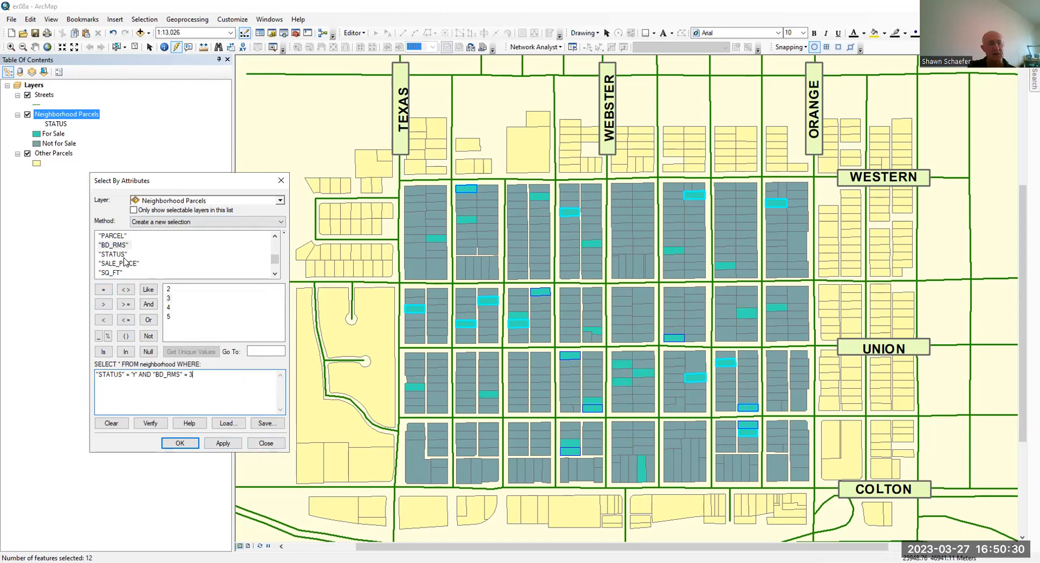
{"action": "left_click", "coordinate": [148, 304]}
{"action": "double_click", "coordinate": [132, 263]}
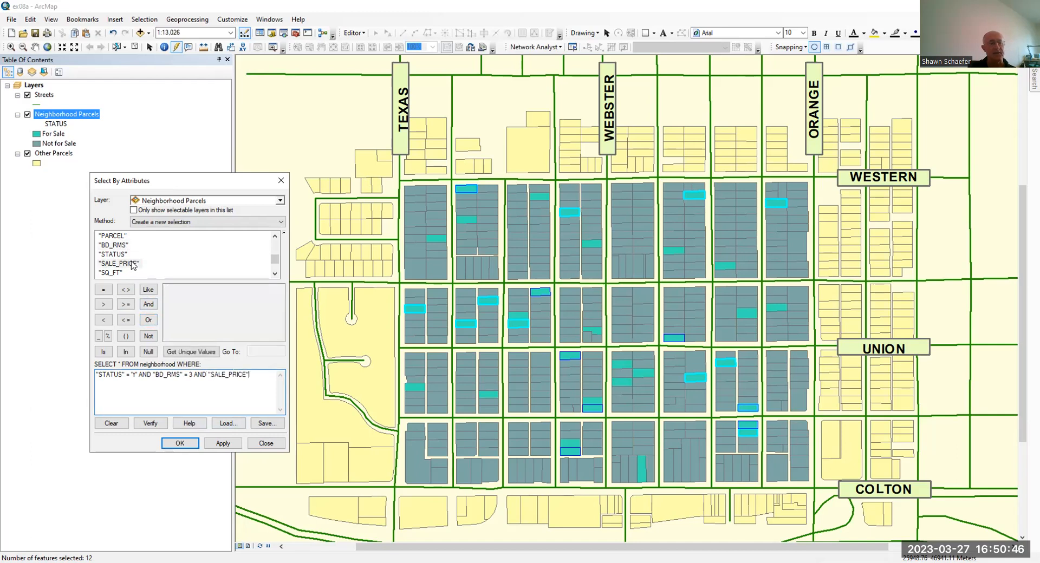
{"action": "left_click", "coordinate": [104, 320]}
{"action": "type", "text": "175000"}
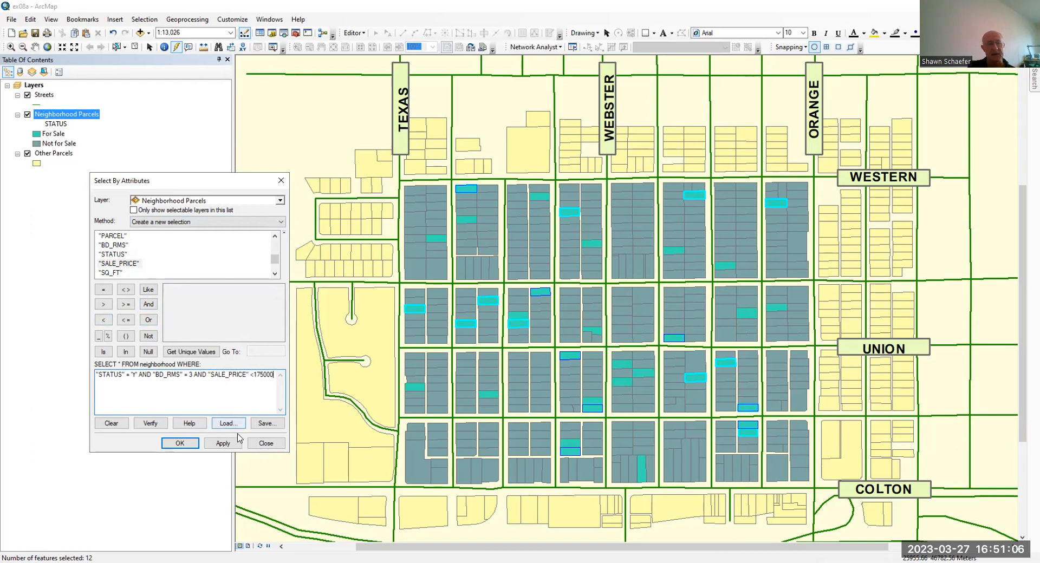
{"action": "left_click", "coordinate": [223, 444]}
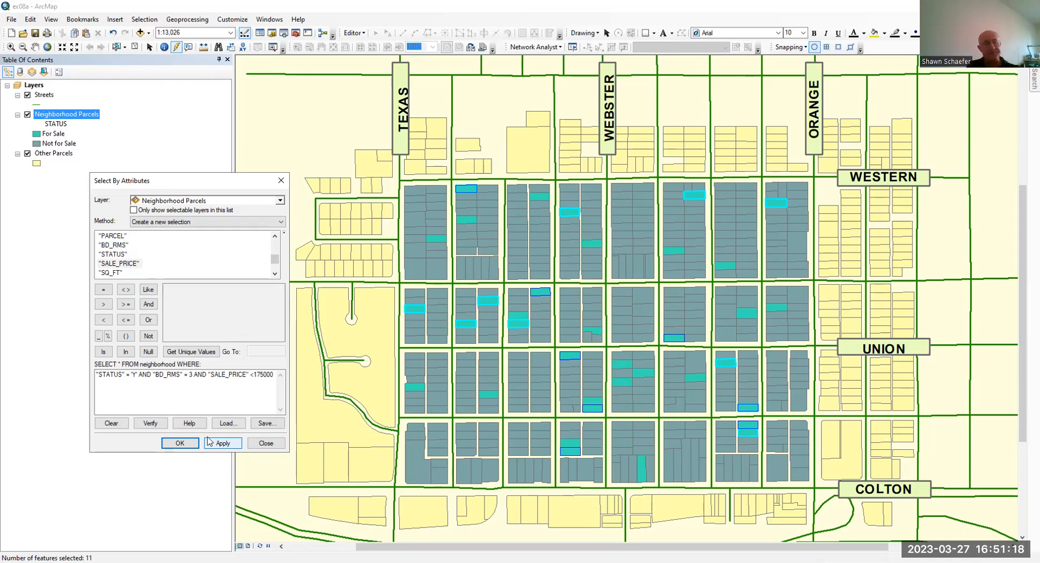
{"action": "left_click", "coordinate": [180, 443]}
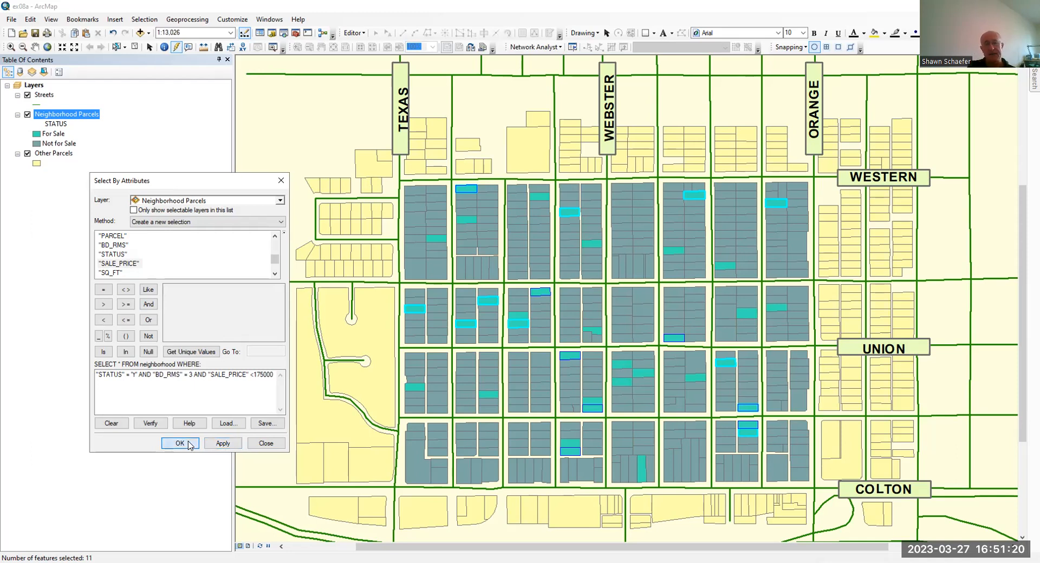
Open the Neighborhood Parcels attribute table and show only its selected records
{"action": "right_click", "coordinate": [76, 115]}
{"action": "left_click", "coordinate": [100, 143]}
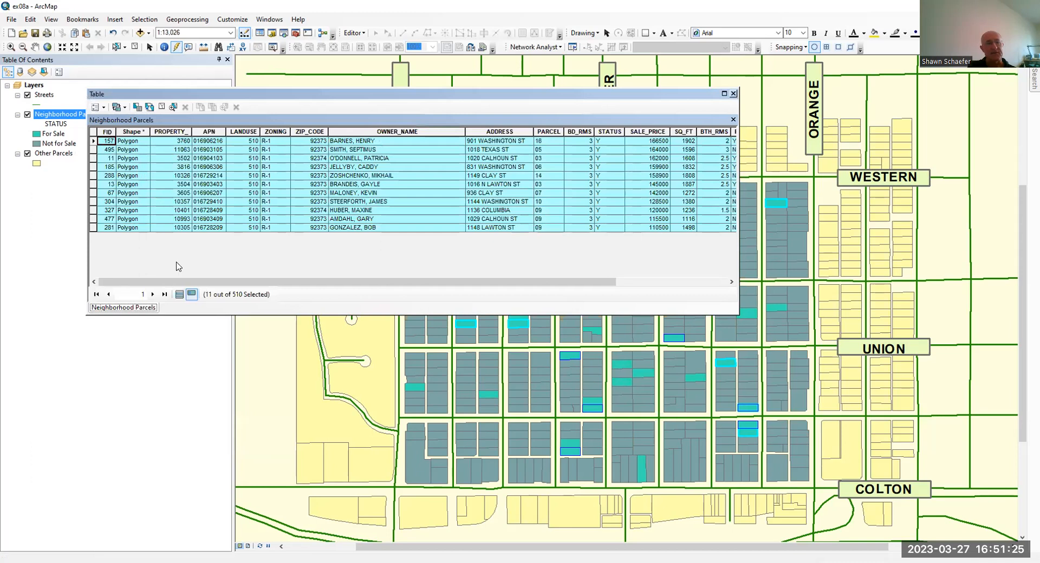
{"action": "left_click", "coordinate": [180, 295]}
{"action": "left_click", "coordinate": [190, 295]}
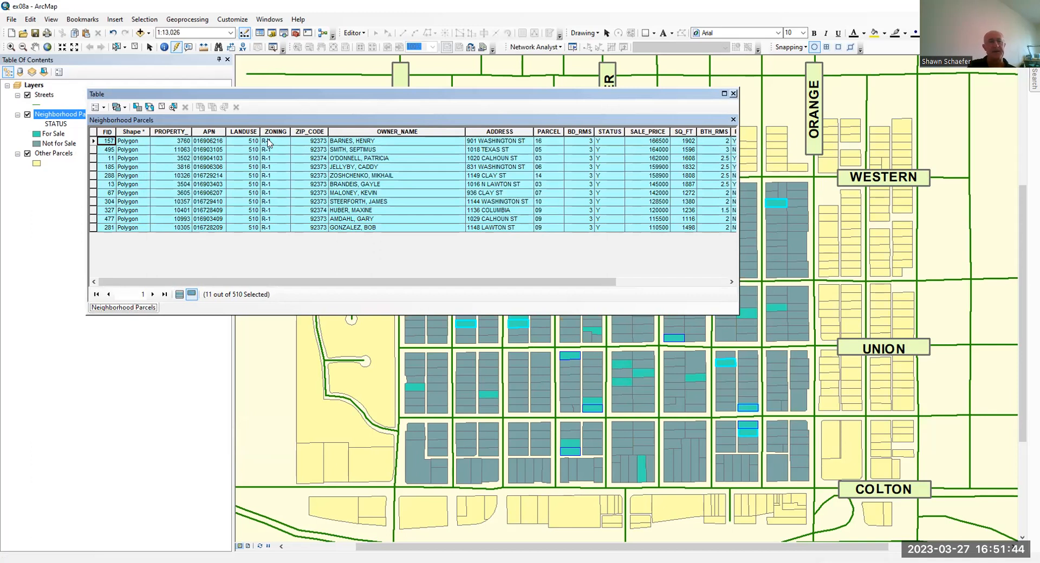
{"action": "left_click_drag", "start_coordinate": [350, 115], "coordinate": [397, 103]}
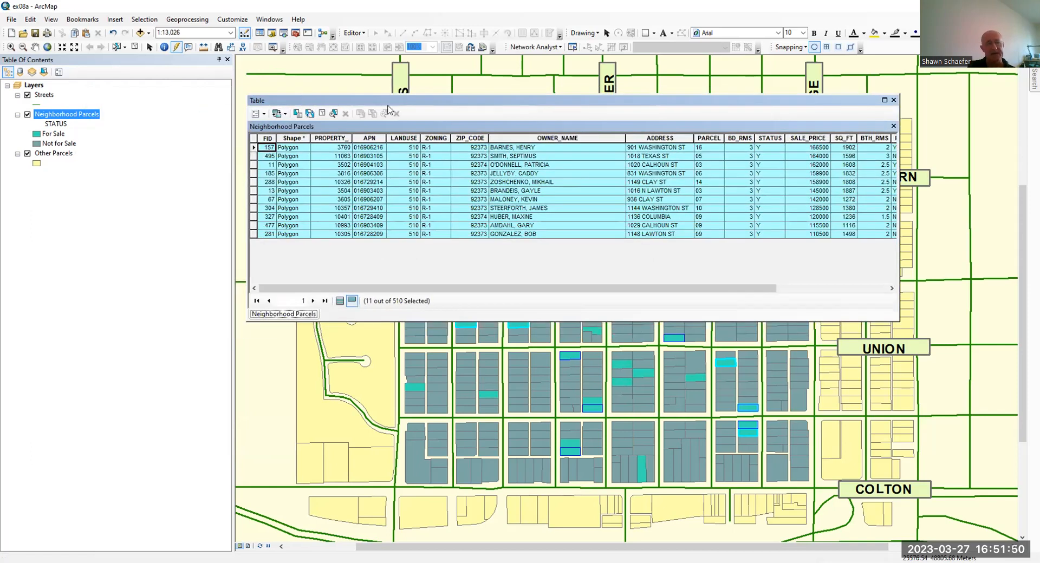
Export the selected Neighborhood Parcels features to OHFA.gdb as Export_Output and add the result to the map as a layer
{"action": "right_click", "coordinate": [82, 117]}
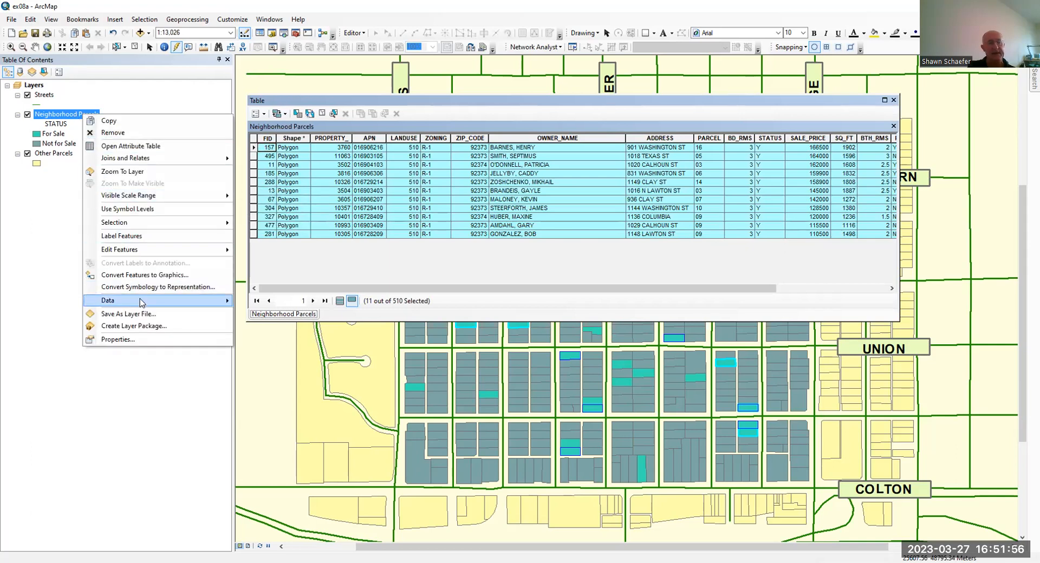
{"action": "mouse_move", "coordinate": [140, 302]}
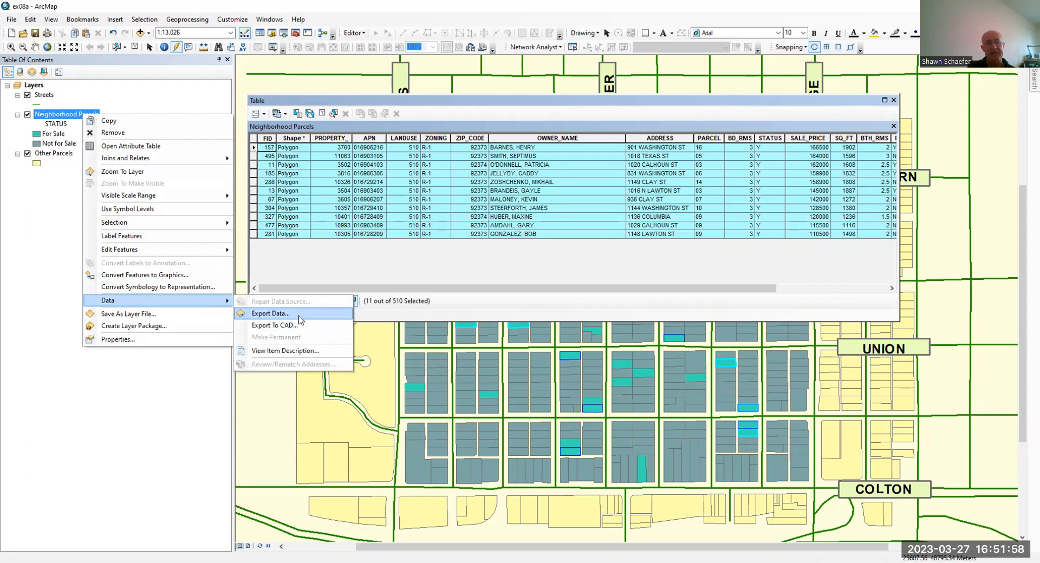
{"action": "left_click", "coordinate": [300, 314]}
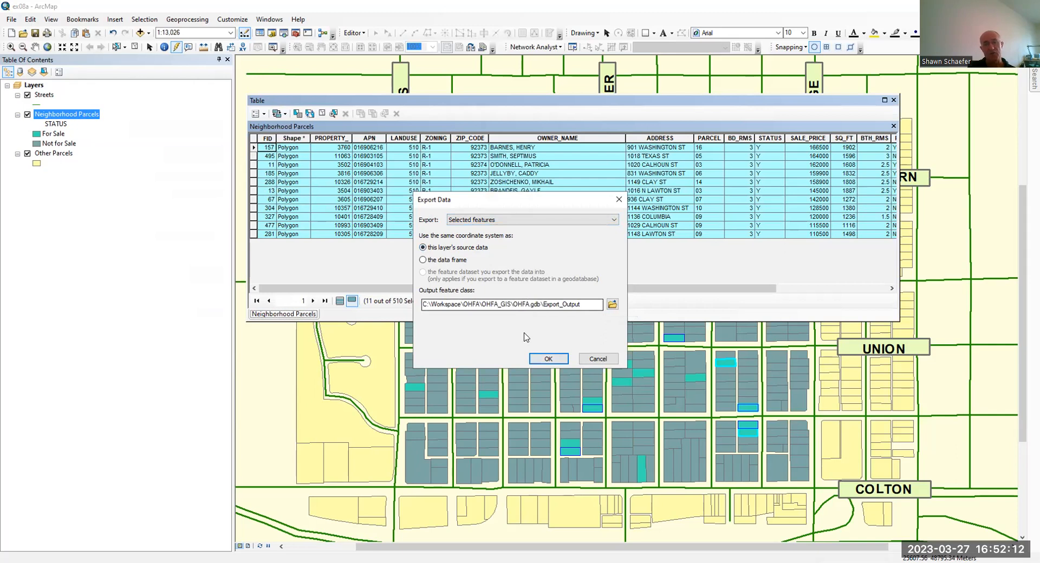
{"action": "left_click", "coordinate": [553, 359]}
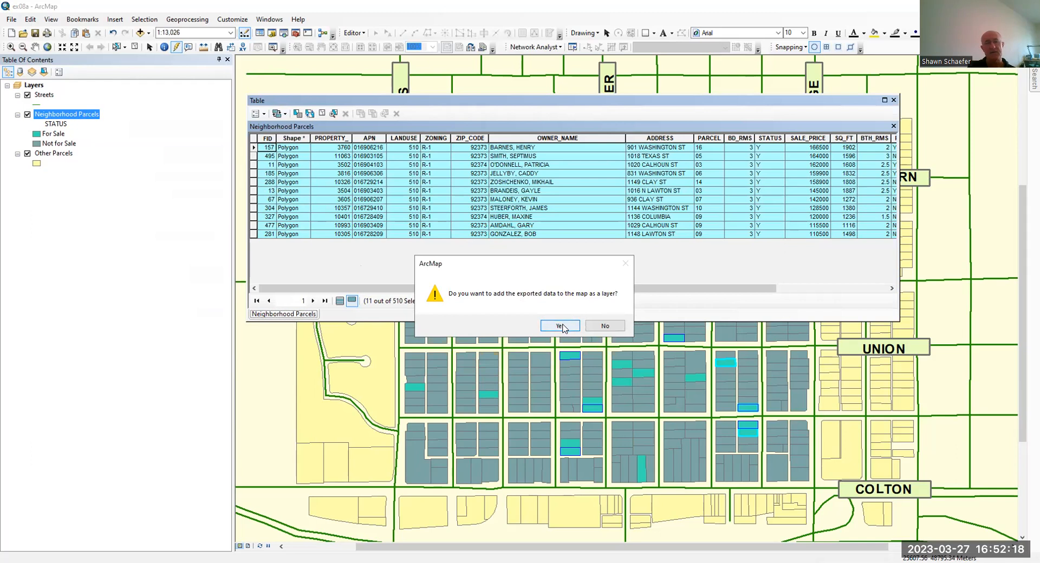
{"action": "left_click", "coordinate": [561, 325]}
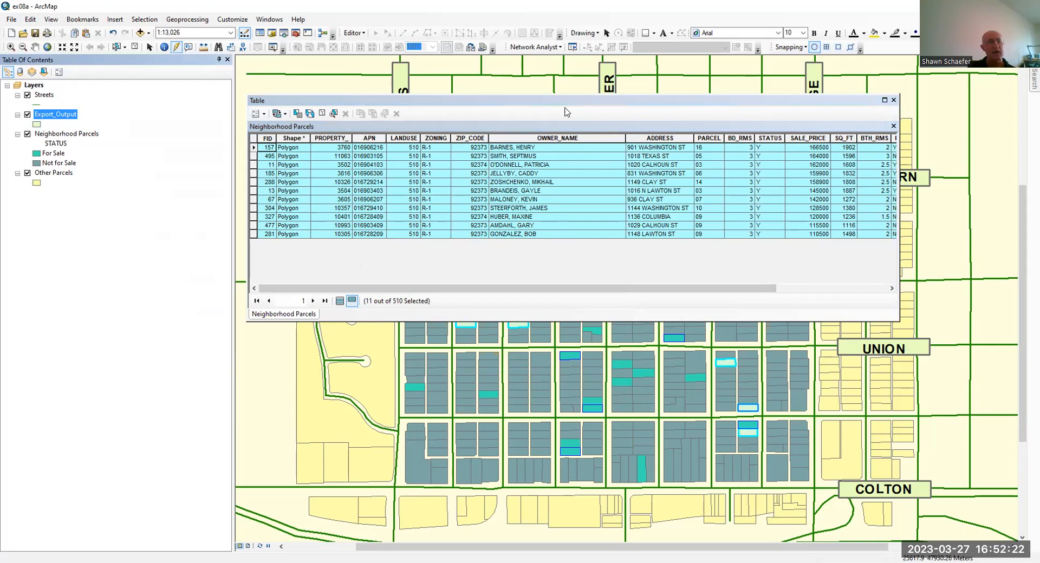
Change the fill color of the Export_Output layer's symbol to red
{"action": "left_click_drag", "start_coordinate": [590, 126], "coordinate": [312, 345]}
{"action": "left_click", "coordinate": [37, 124]}
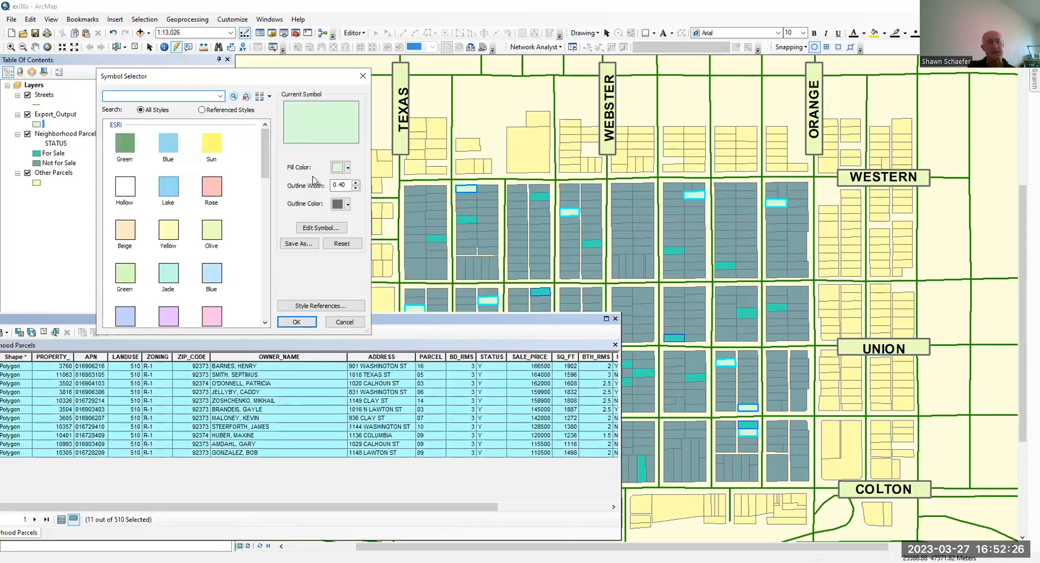
{"action": "left_click", "coordinate": [347, 167]}
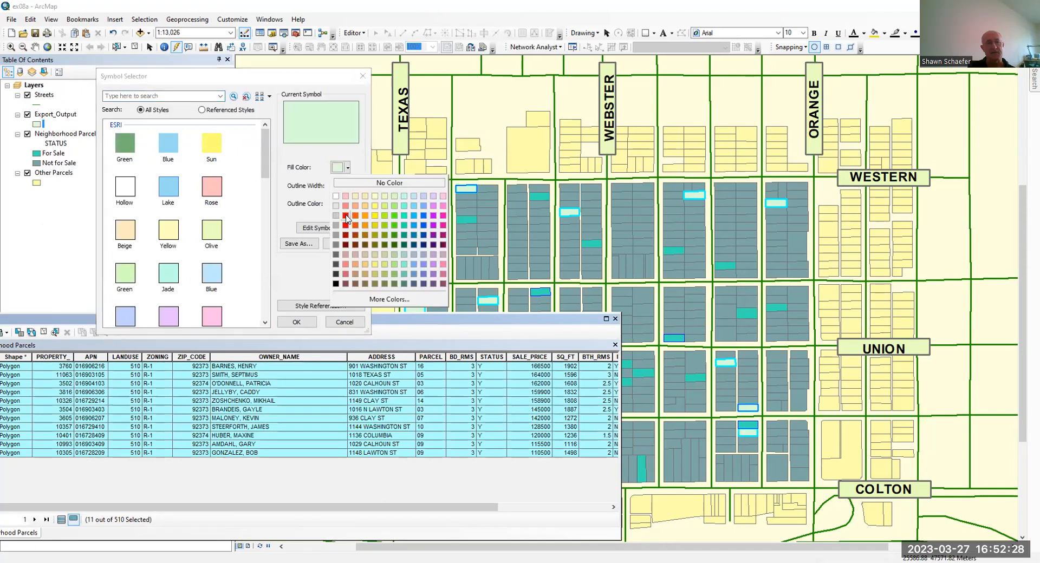
{"action": "left_click", "coordinate": [346, 215]}
{"action": "left_click", "coordinate": [297, 322]}
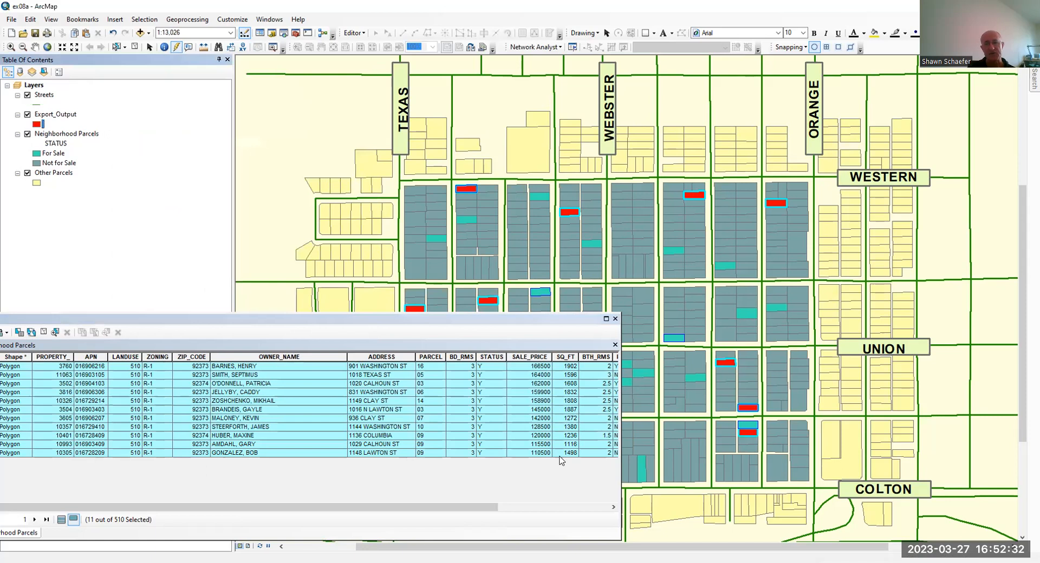
Move the attribute table aside to view the red parcels, and turn off the Export_Output layer
{"action": "left_click_drag", "start_coordinate": [424, 319], "coordinate": [685, 441]}
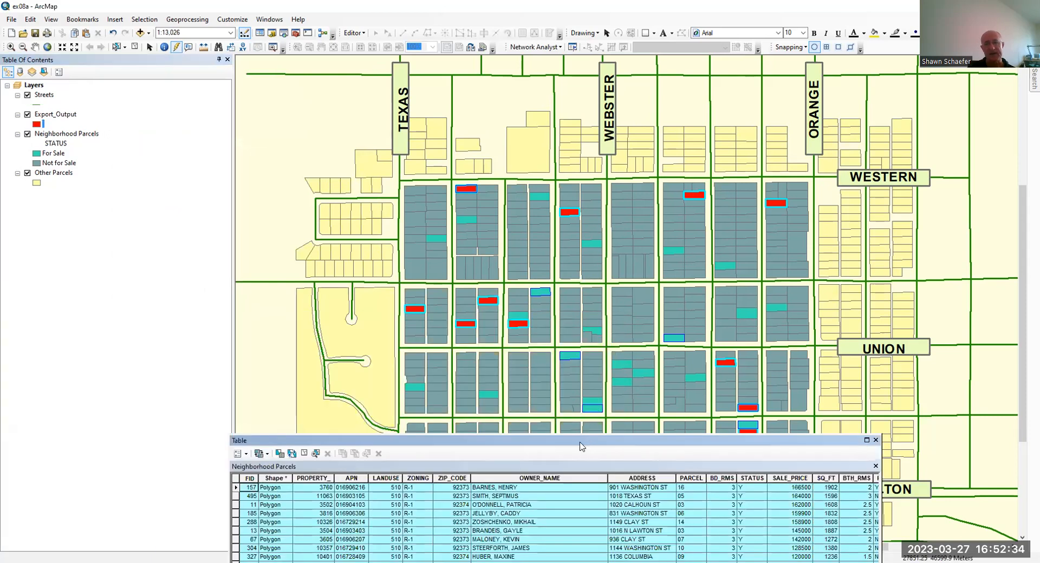
{"action": "left_click_drag", "start_coordinate": [526, 155], "coordinate": [557, 110]}
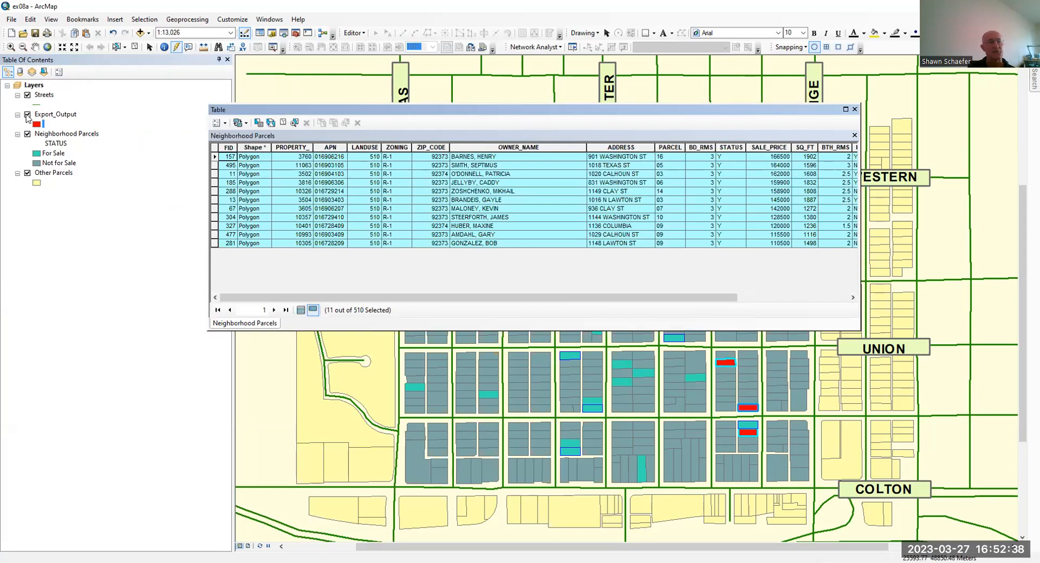
{"action": "left_click", "coordinate": [27, 115]}
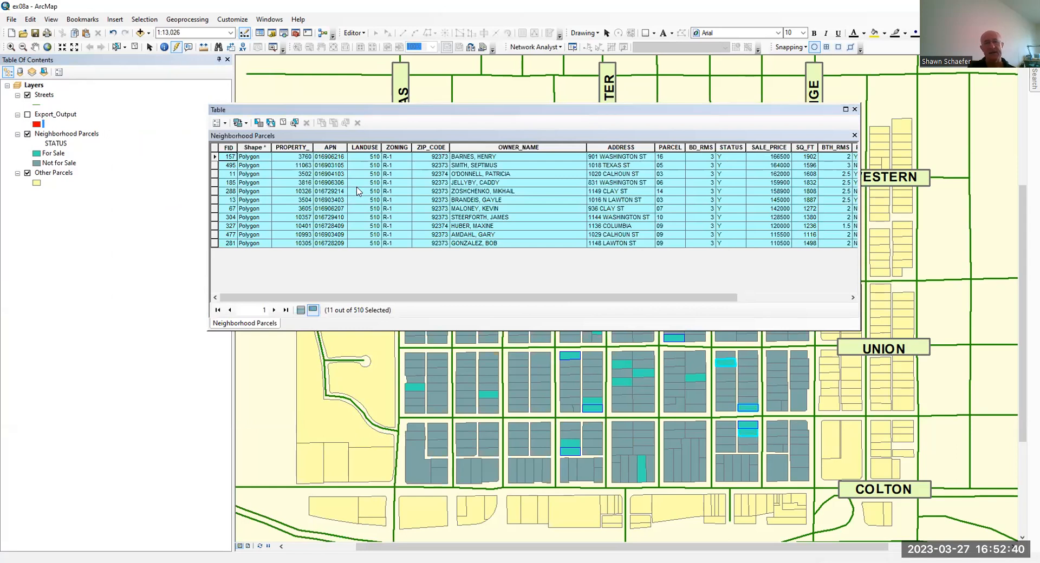
Export the selected table records to OHFA.gdb as Export_Output_2 without adding the new table to the map
{"action": "left_click", "coordinate": [223, 124]}
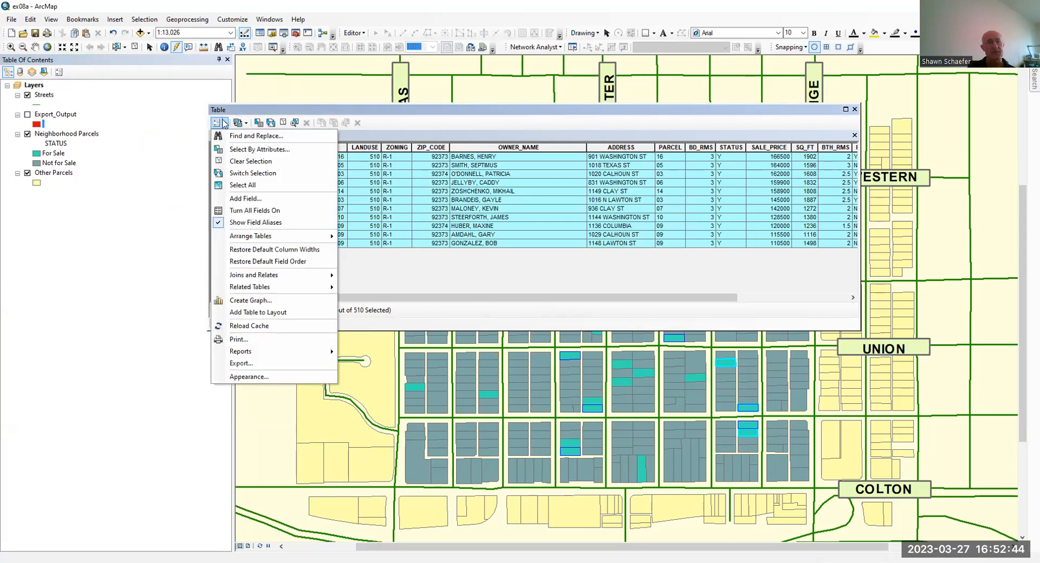
{"action": "left_click", "coordinate": [259, 361]}
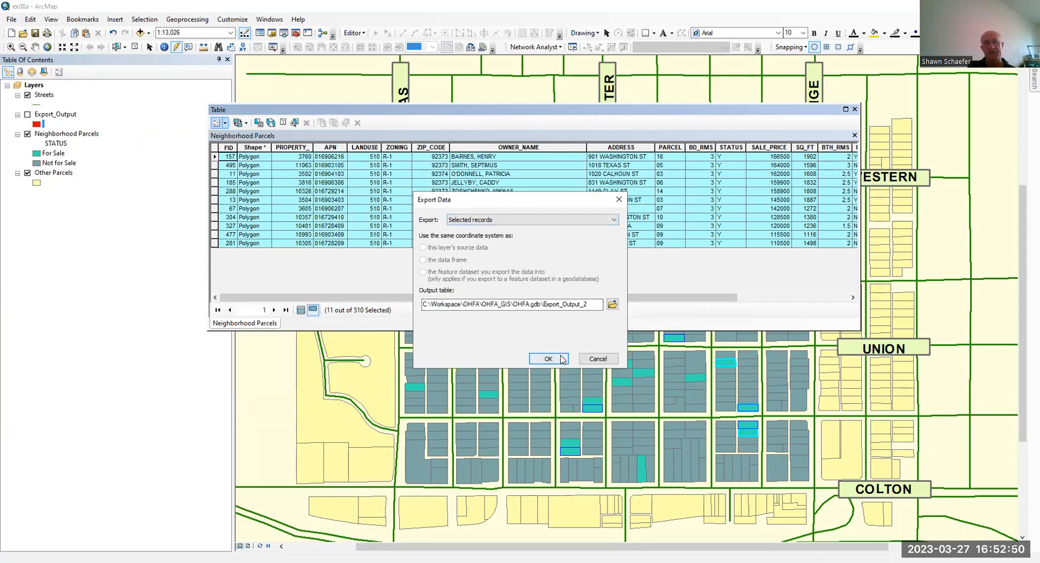
{"action": "left_click", "coordinate": [559, 360]}
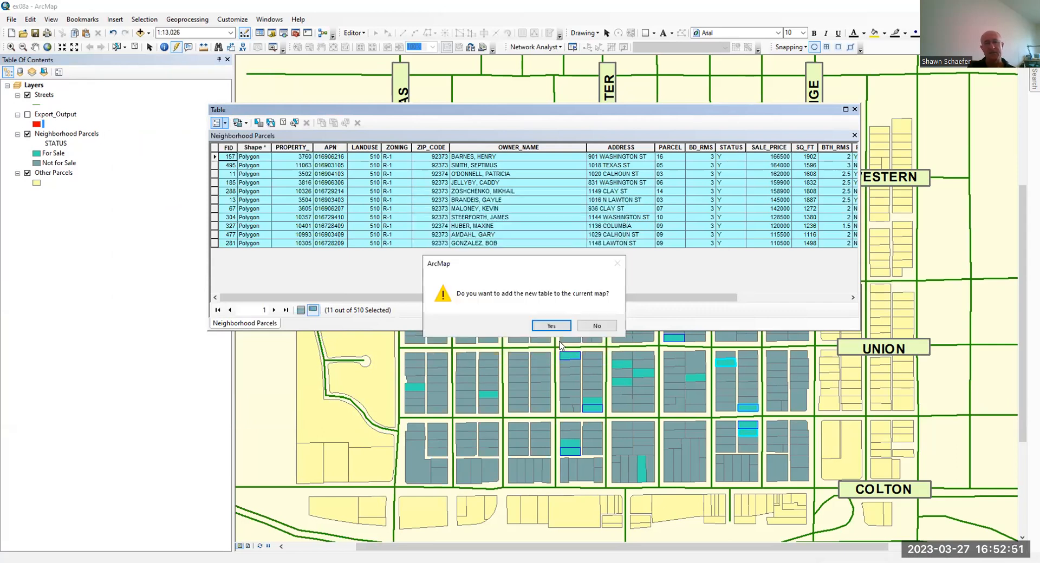
{"action": "left_click", "coordinate": [603, 326]}
Examine the output file types offered for exporting the selected table records, and cancel the export
{"action": "left_click", "coordinate": [223, 125]}
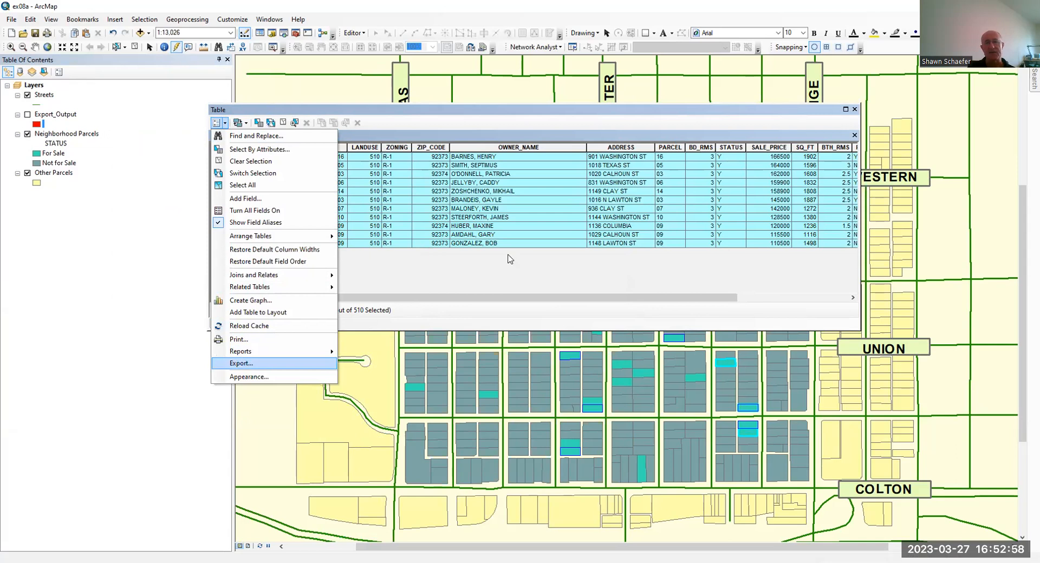
{"action": "left_click", "coordinate": [241, 363]}
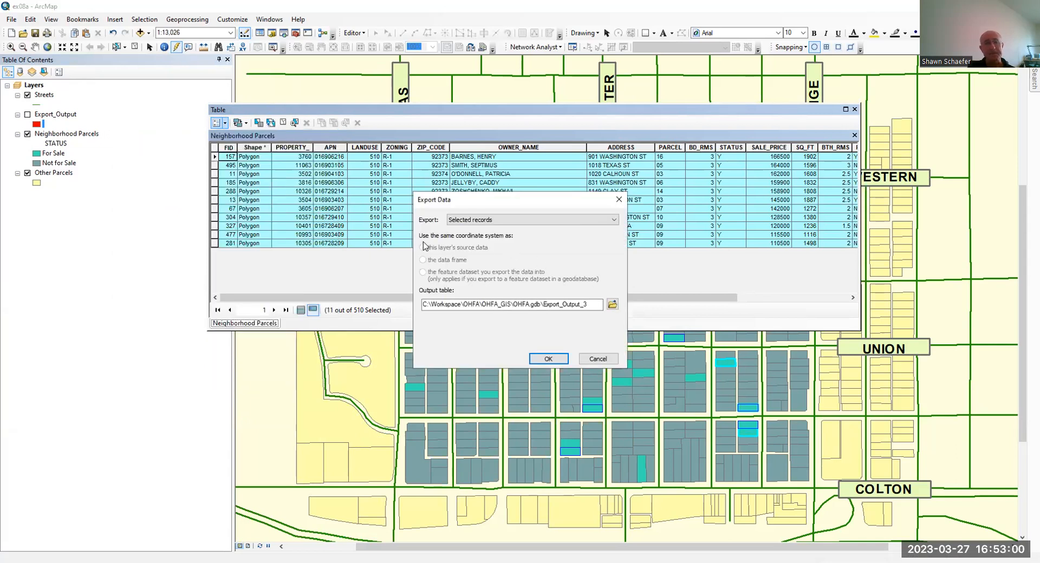
{"action": "left_click", "coordinate": [613, 305]}
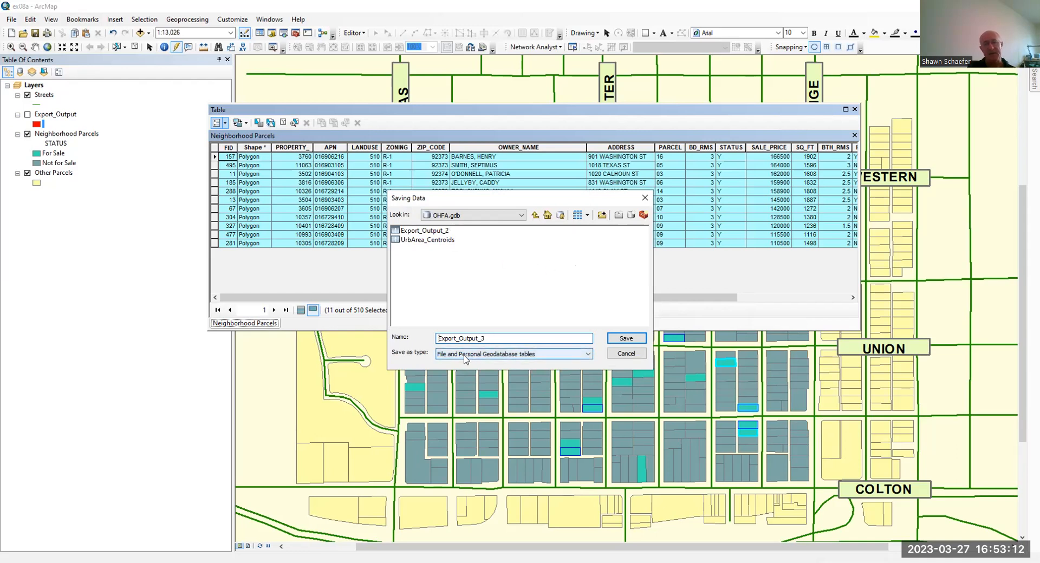
{"action": "left_click", "coordinate": [465, 359]}
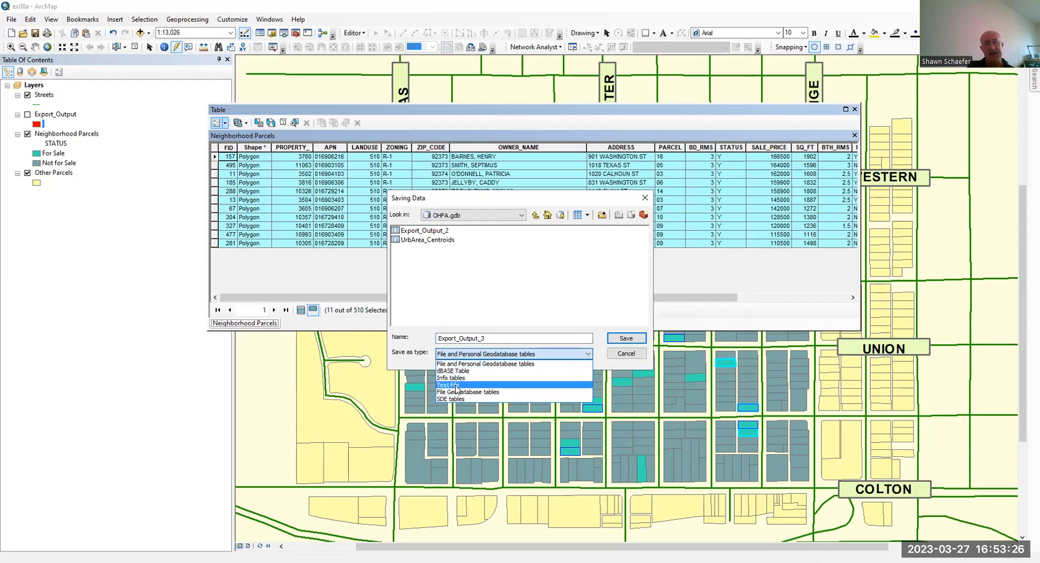
{"action": "left_click", "coordinate": [585, 265]}
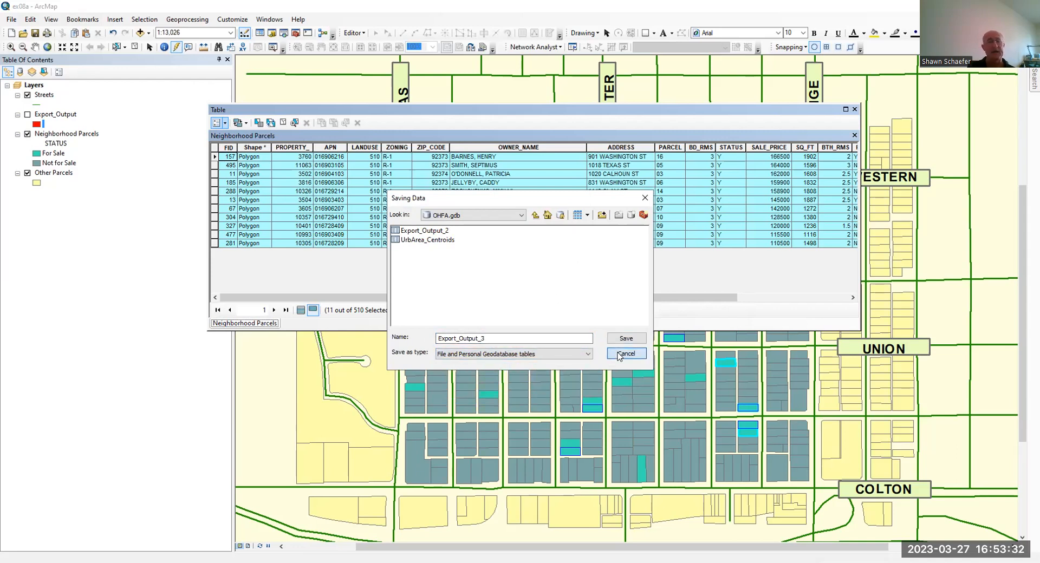
{"action": "left_click", "coordinate": [627, 338]}
{"action": "left_click", "coordinate": [594, 358]}
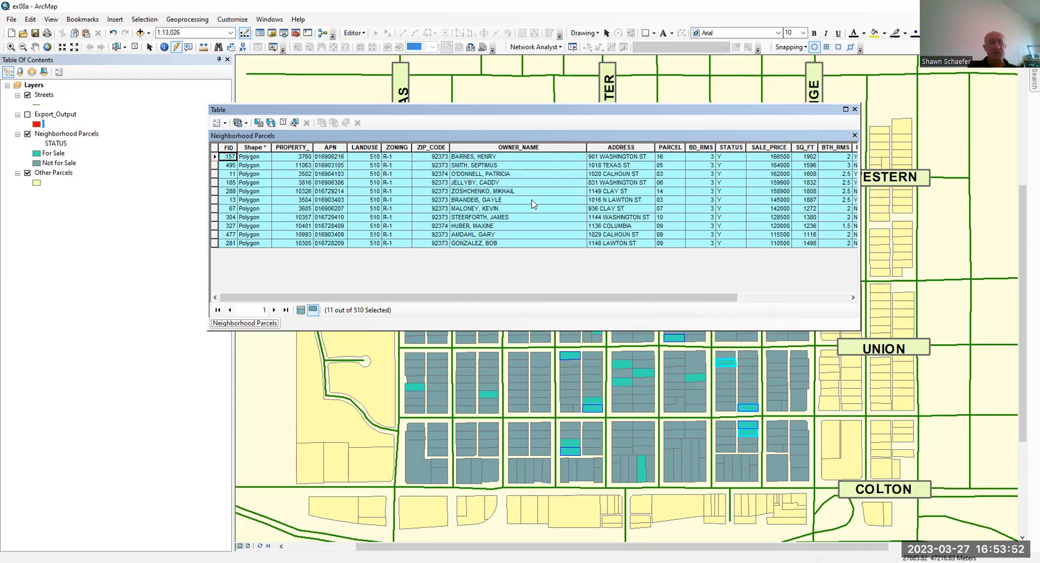
Highlight the first record in the Neighborhood Parcels table and copy all selected records
{"action": "left_click", "coordinate": [214, 156]}
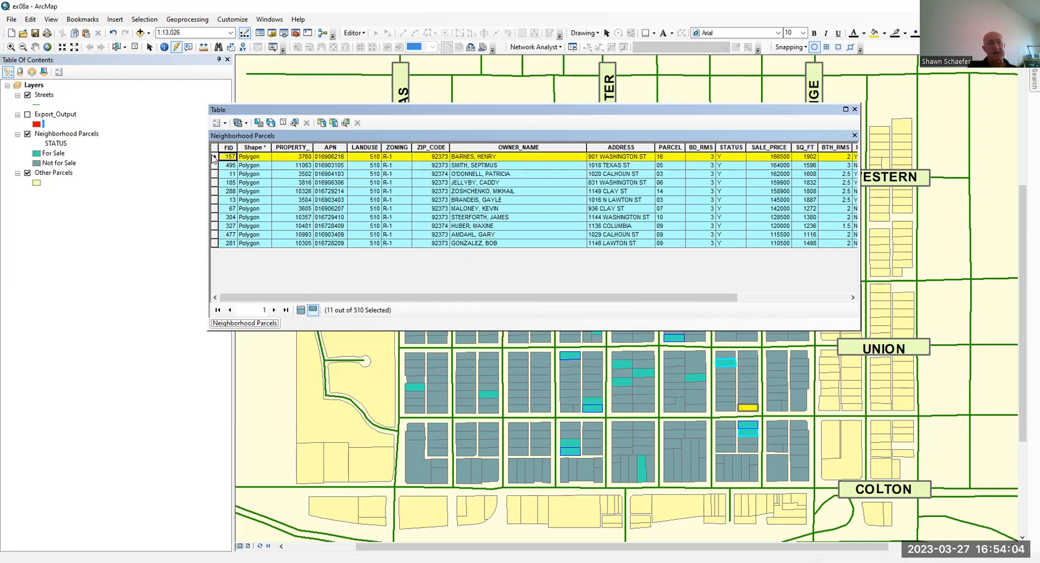
{"action": "right_click", "coordinate": [214, 156]}
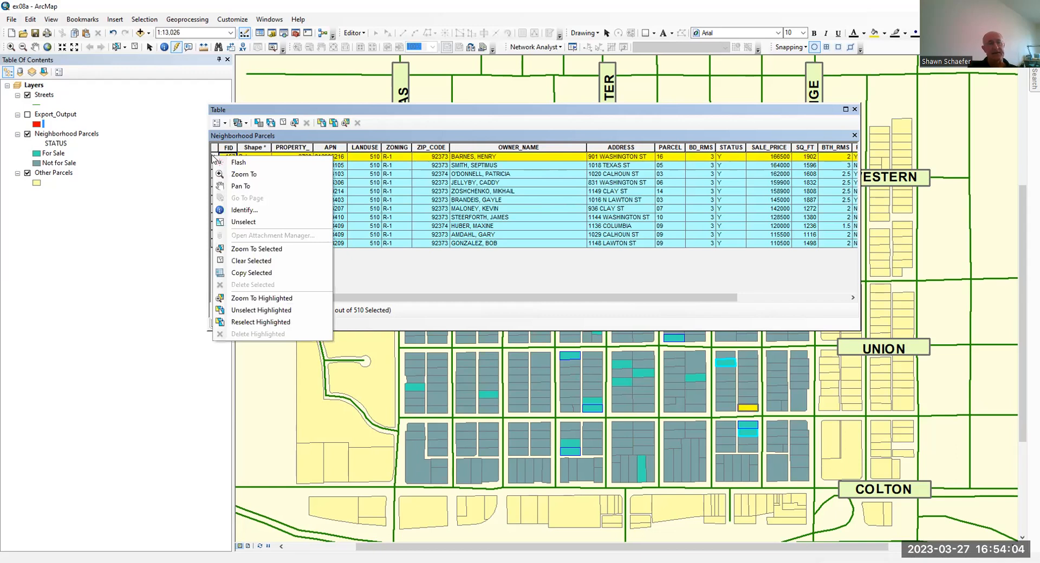
{"action": "left_click", "coordinate": [269, 274]}
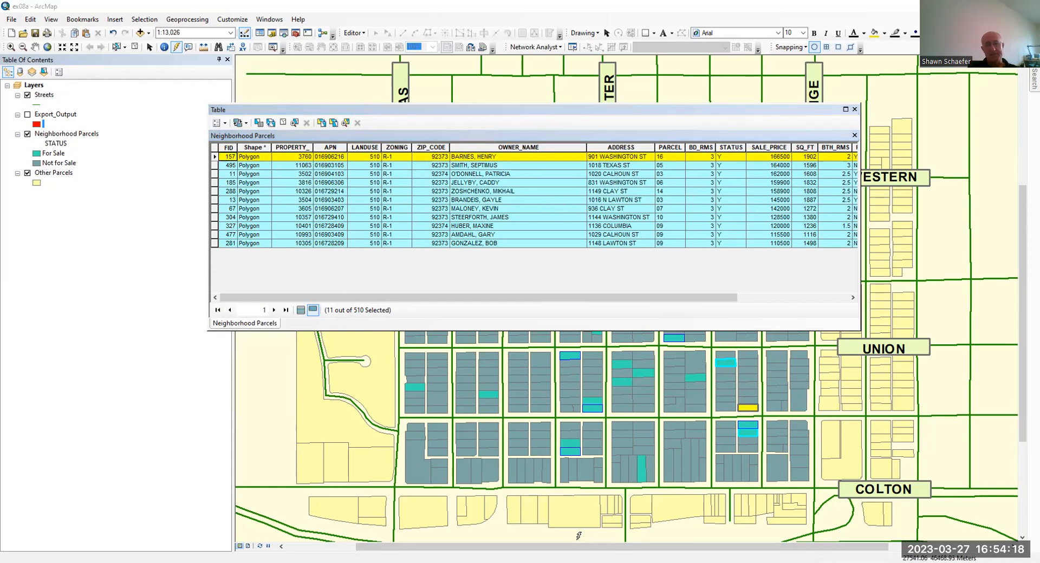
Switch to Excel and paste the copied parcel records into the blank Sheet1 starting at cell A1
{"action": "key", "text": "alt+Tab"}
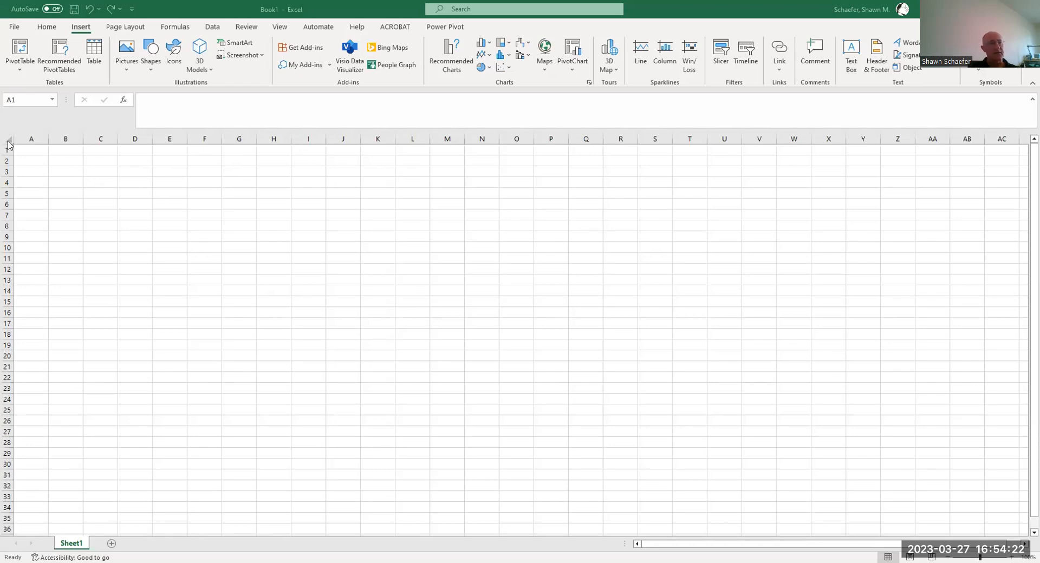
{"action": "left_click", "coordinate": [21, 151]}
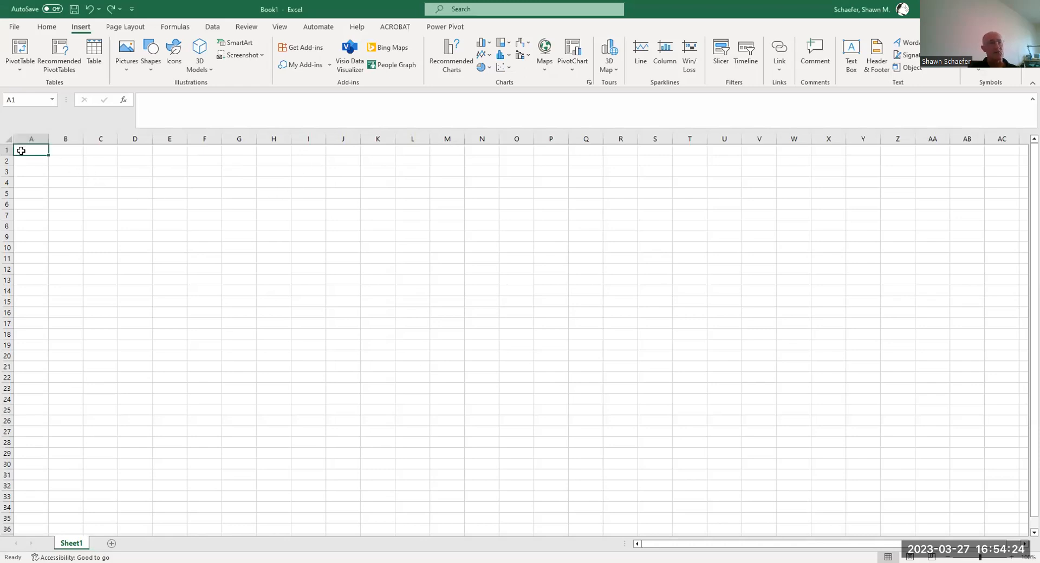
{"action": "right_click", "coordinate": [21, 150]}
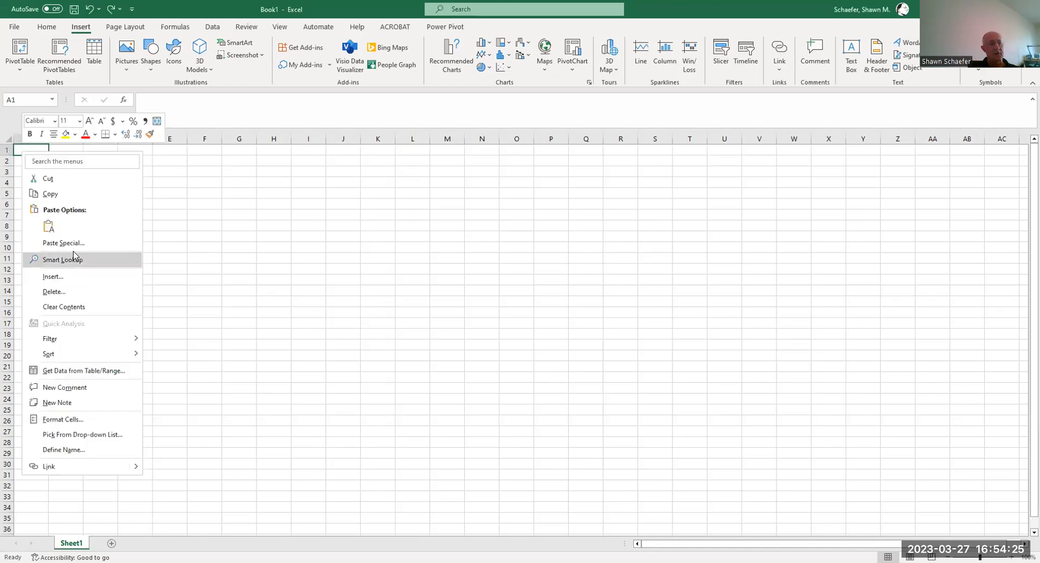
{"action": "left_click", "coordinate": [48, 227]}
{"action": "left_click", "coordinate": [309, 333]}
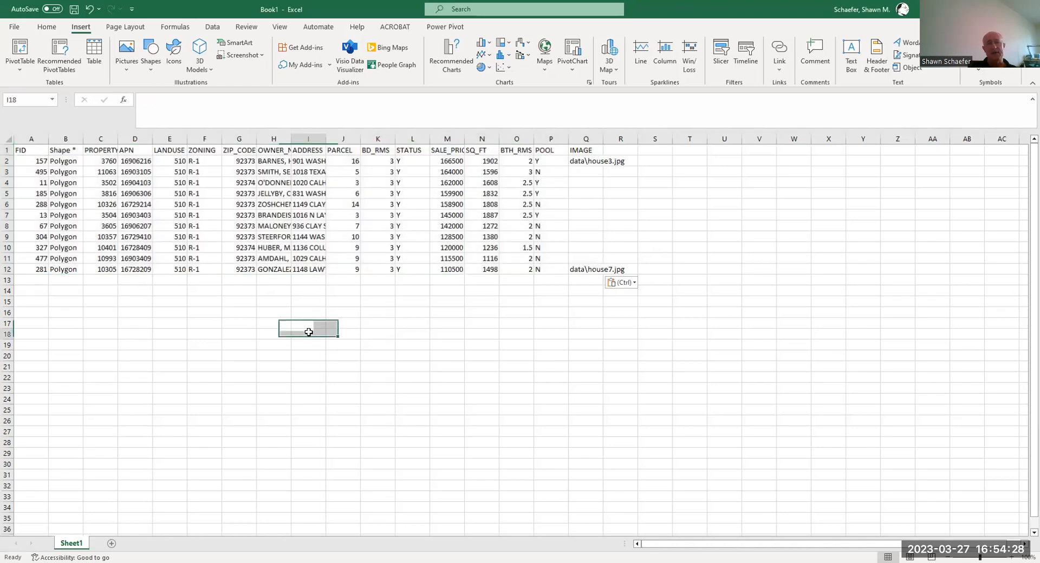